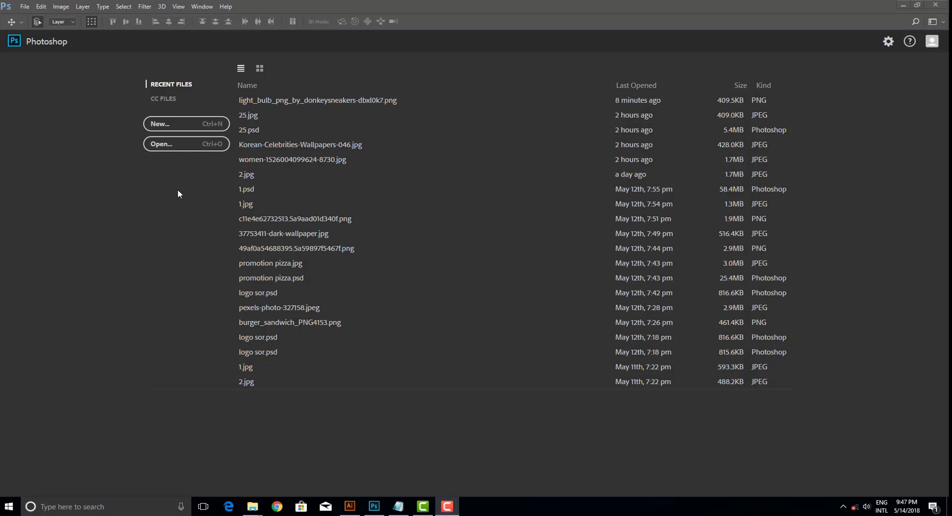
- Open light_bulb_png_by_donkeysneakers-dbxl0k7.png from the Photoshop start screen
click(180, 149)
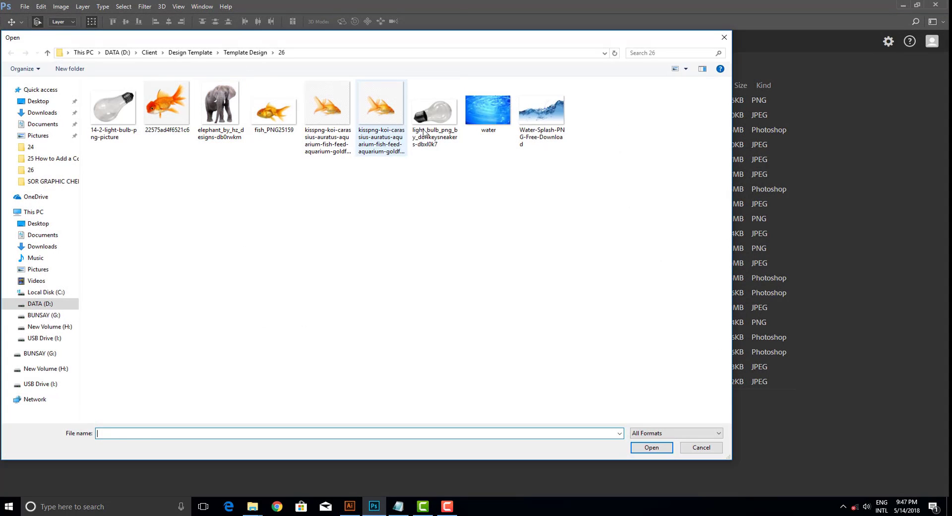
click(431, 119)
click(651, 447)
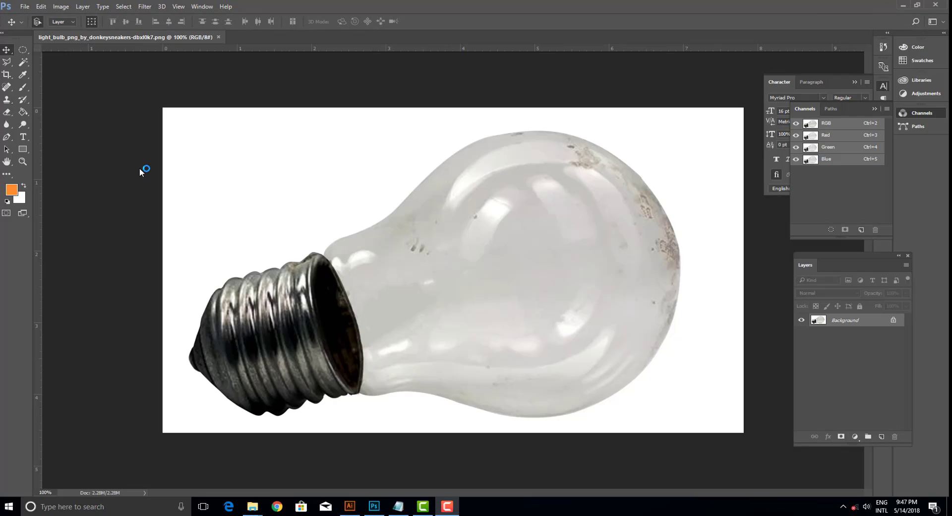
- Crop outward to add white margin above, below and on both sides of the bulb
click(6, 74)
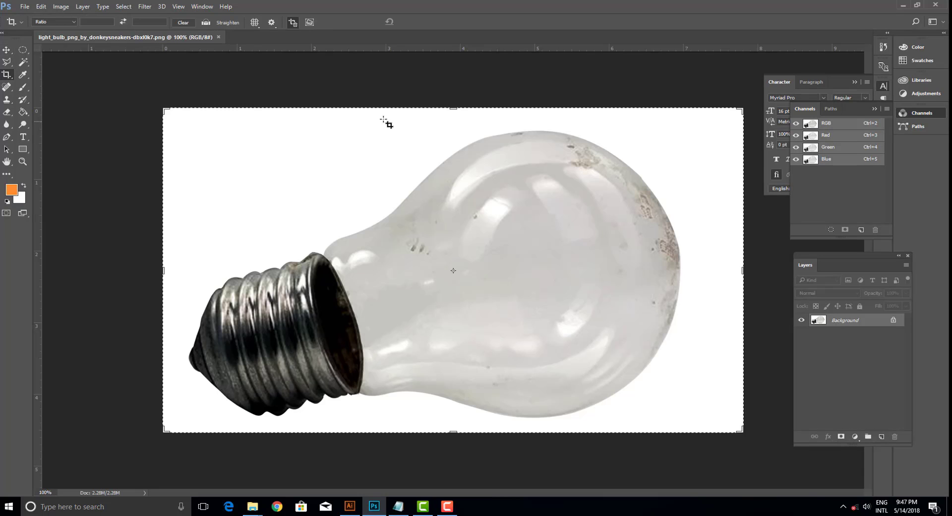
drag(456, 105, 455, 72)
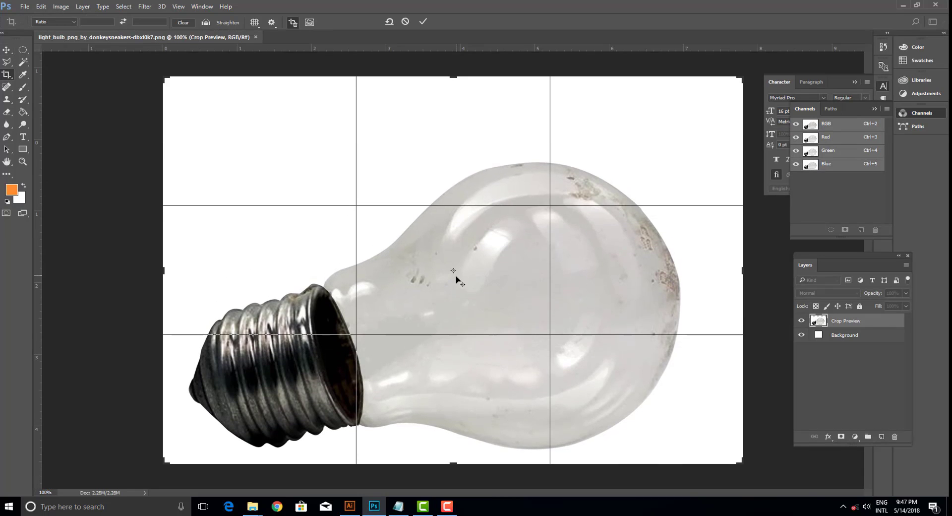
drag(458, 428, 456, 455)
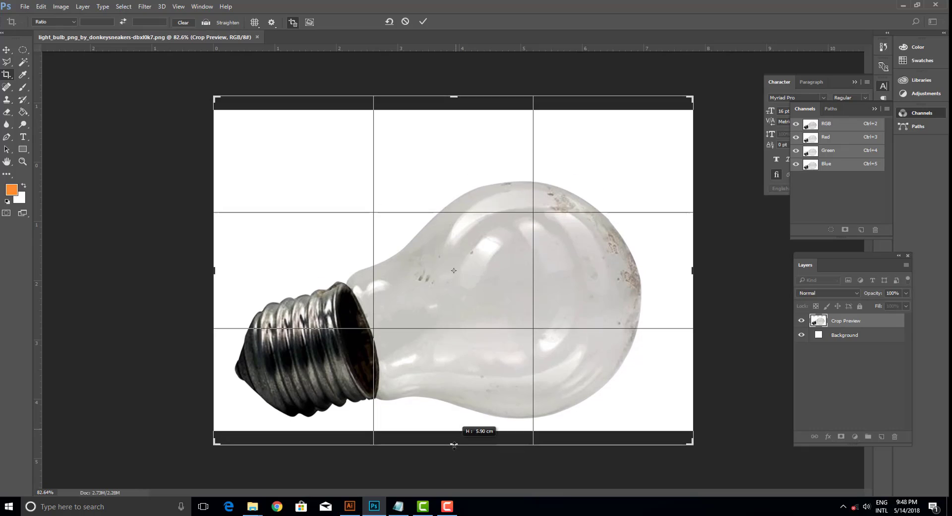
drag(217, 274, 155, 272)
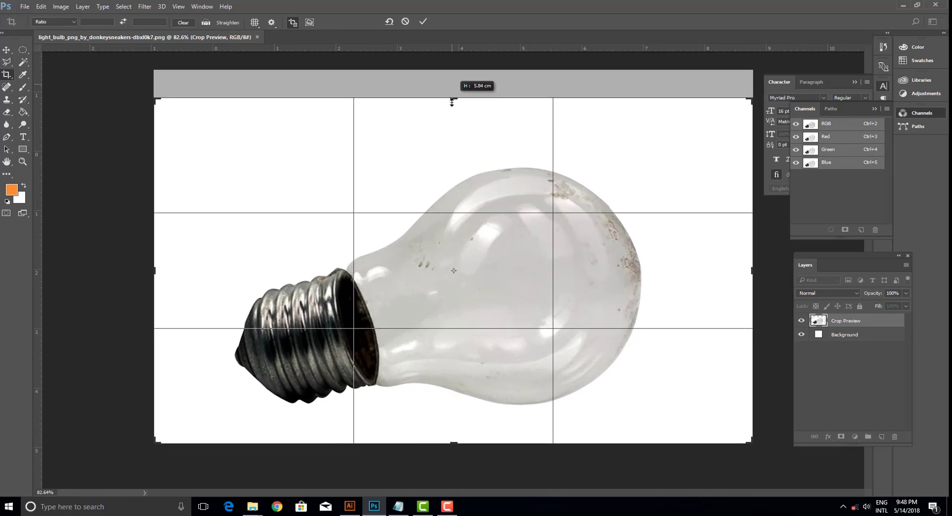
drag(449, 88, 452, 104)
drag(455, 439, 457, 457)
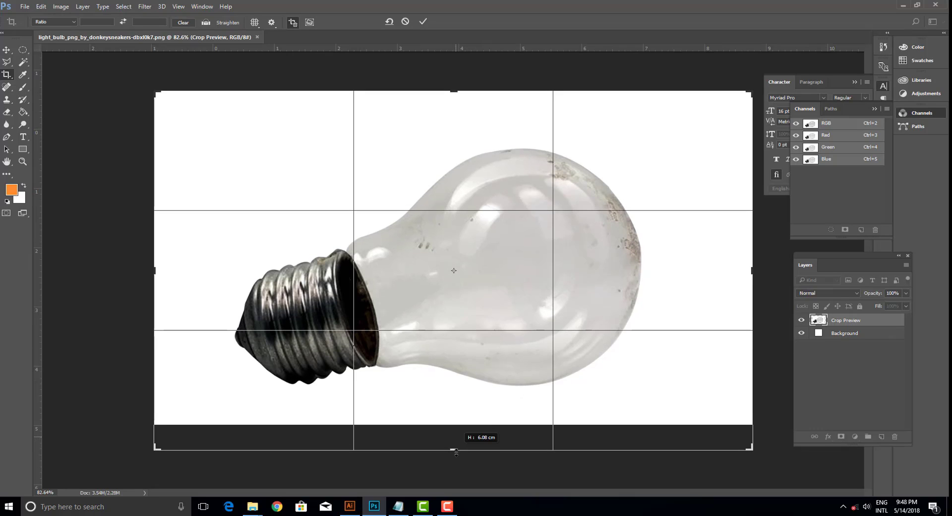
click(423, 22)
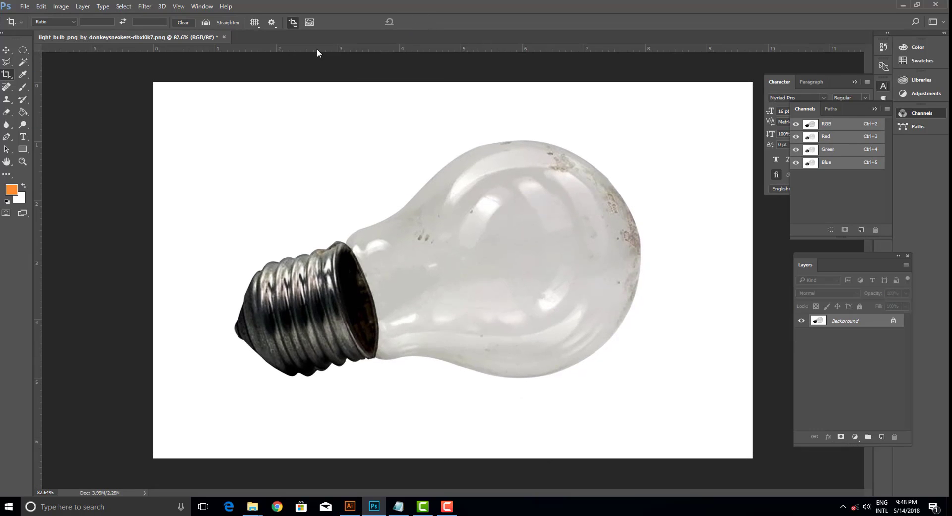
click(10, 50)
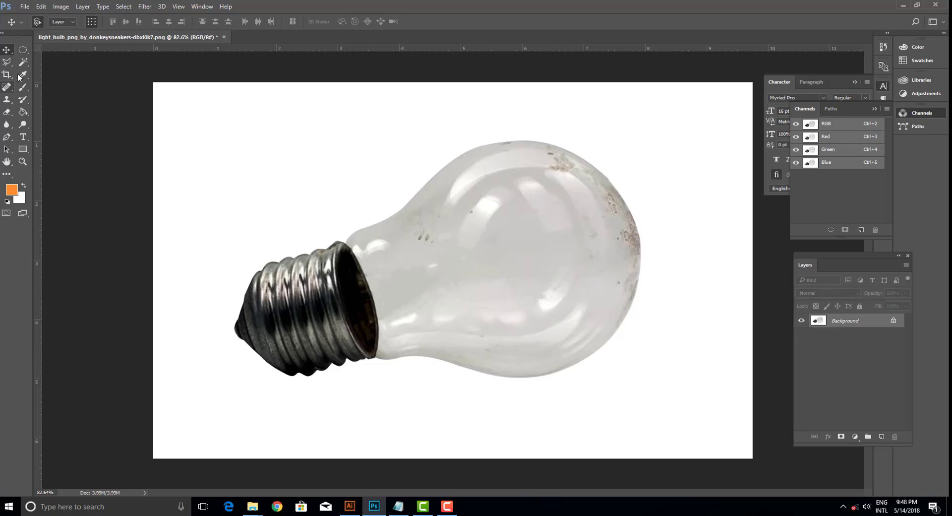
- Create a new layer and draw a flat elliptical selection below the bulb
click(21, 51)
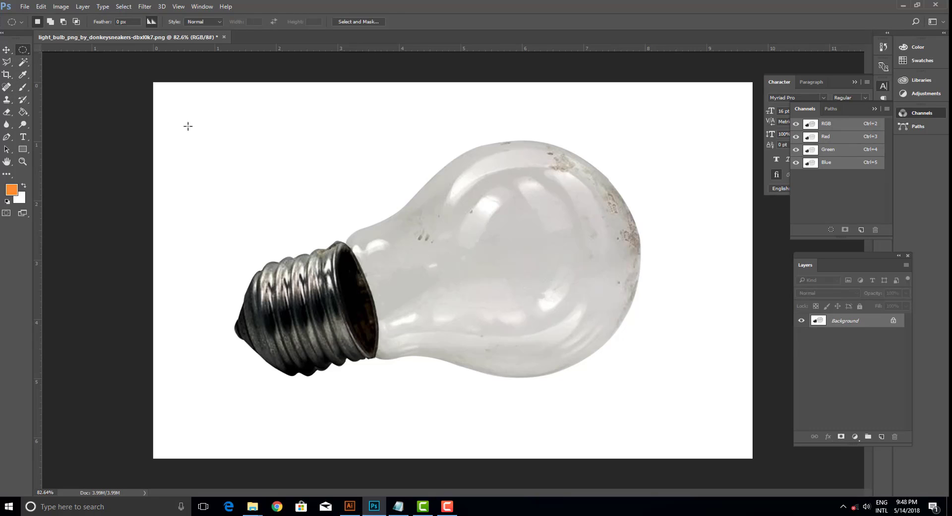
click(881, 437)
drag(269, 373, 651, 396)
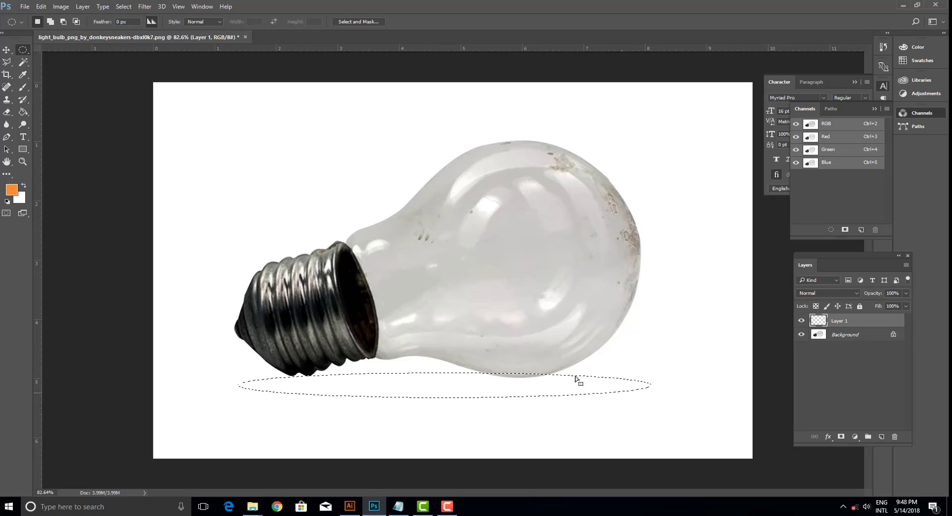
- Fill the elliptical selection with black, then deselect it
right_click(458, 384)
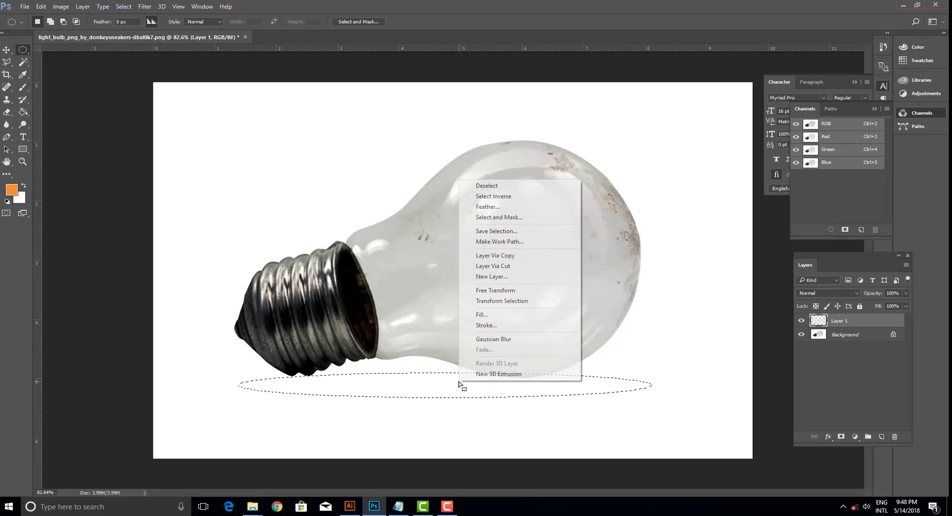
click(476, 314)
click(540, 147)
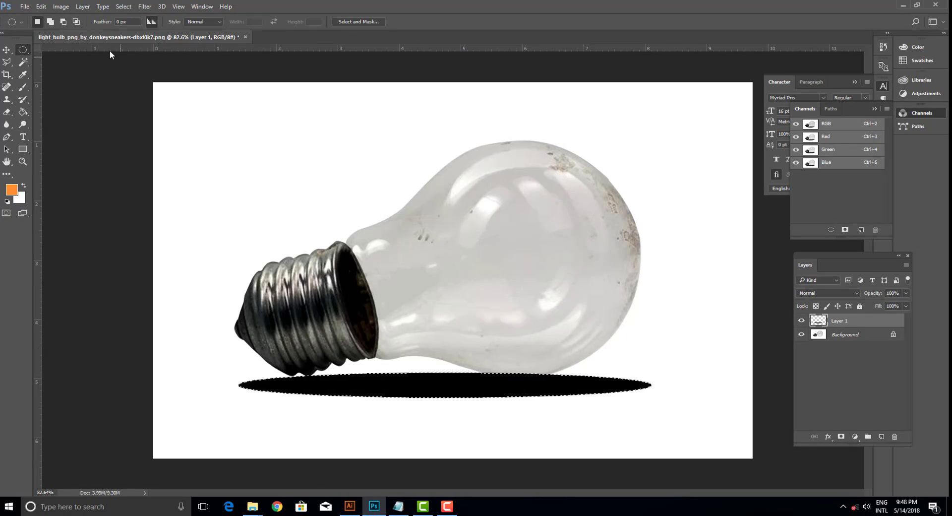
click(123, 6)
click(127, 26)
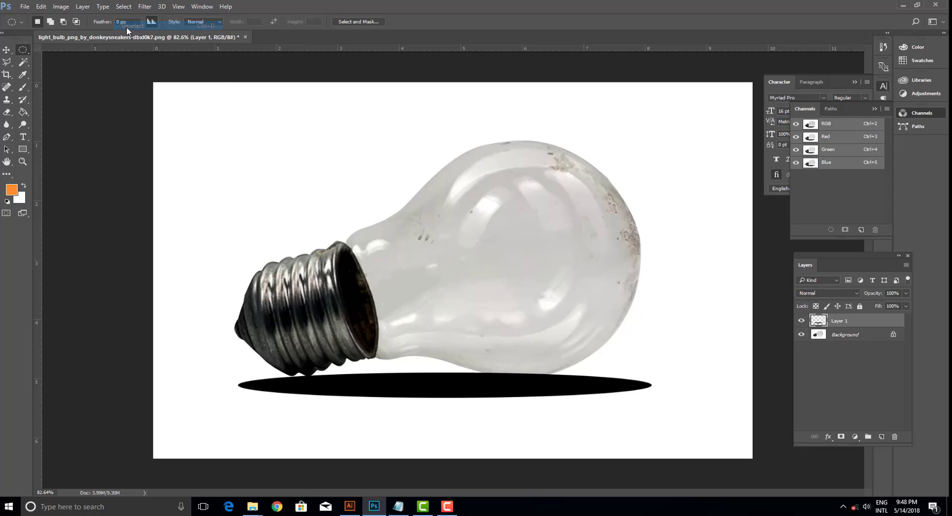
click(12, 49)
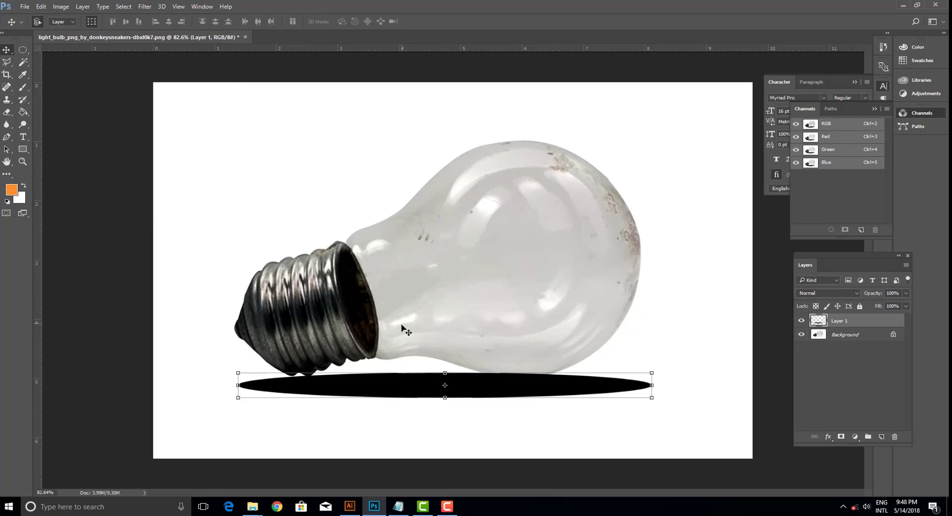
click(145, 6)
mouse_move(152, 111)
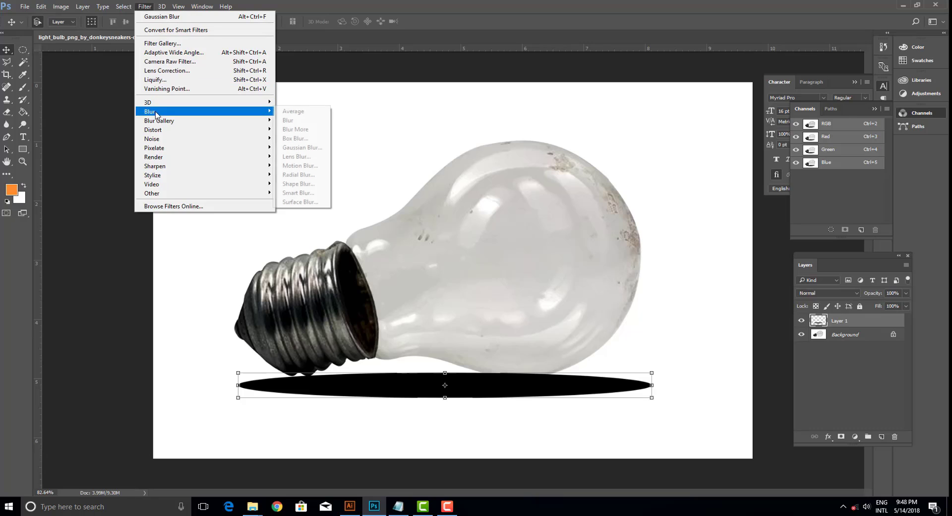
- Apply a Gaussian Blur of about 18 px to the ellipse and set the layer to 90% opacity
click(301, 148)
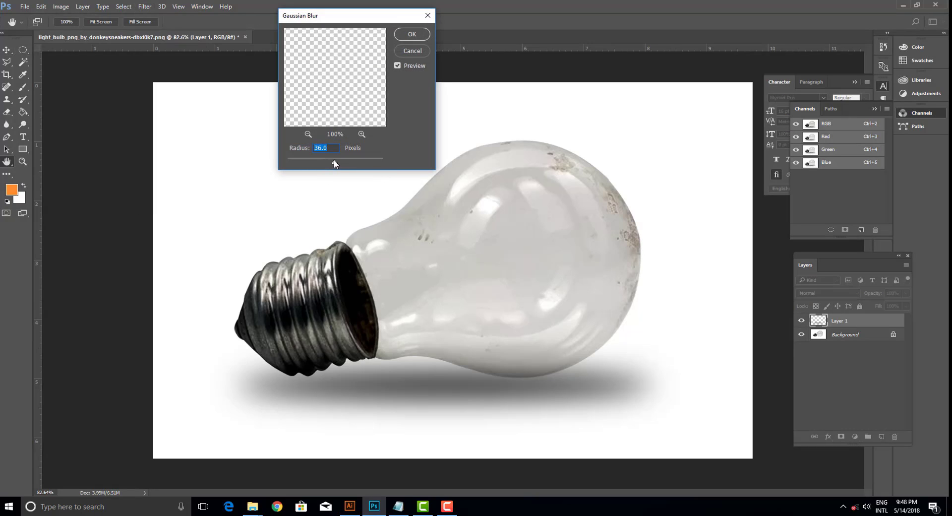
drag(333, 160, 328, 163)
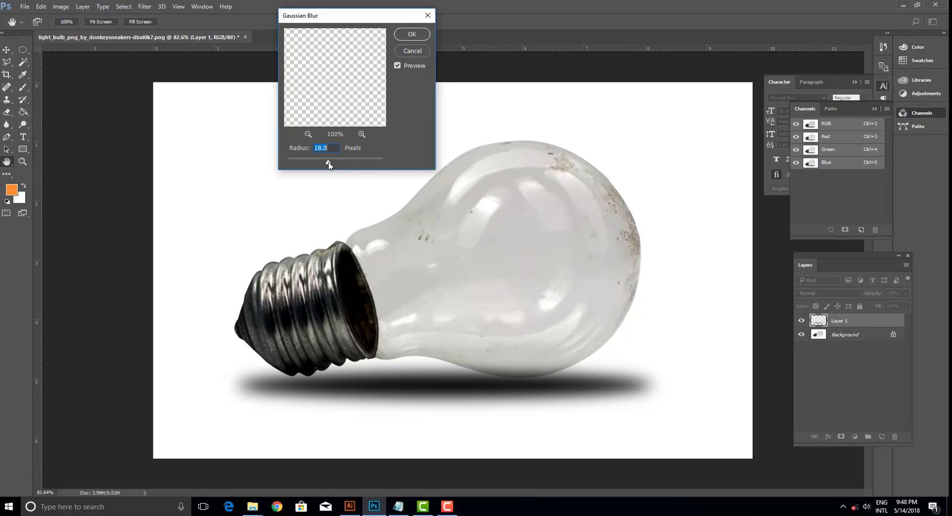
click(412, 34)
click(905, 295)
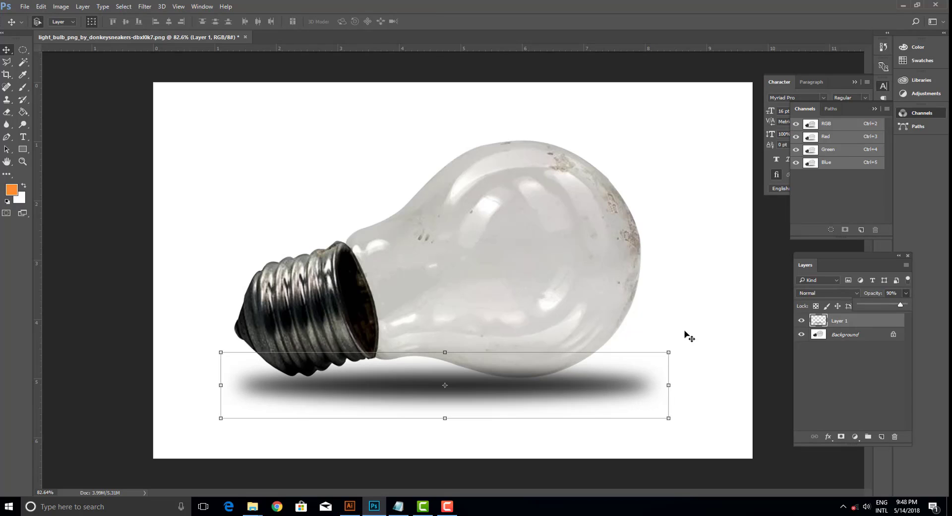
- Squash the blurred shadow vertically with Free Transform
drag(444, 352, 445, 355)
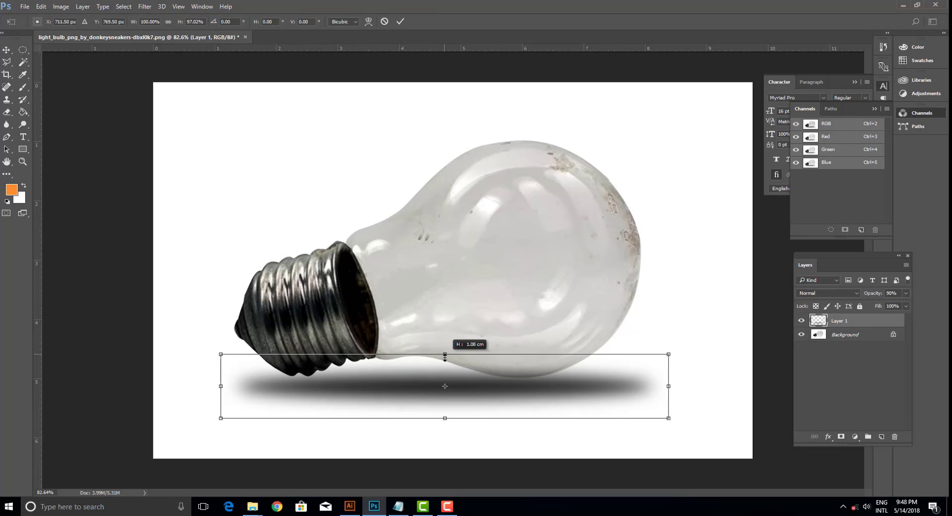
drag(444, 418, 444, 412)
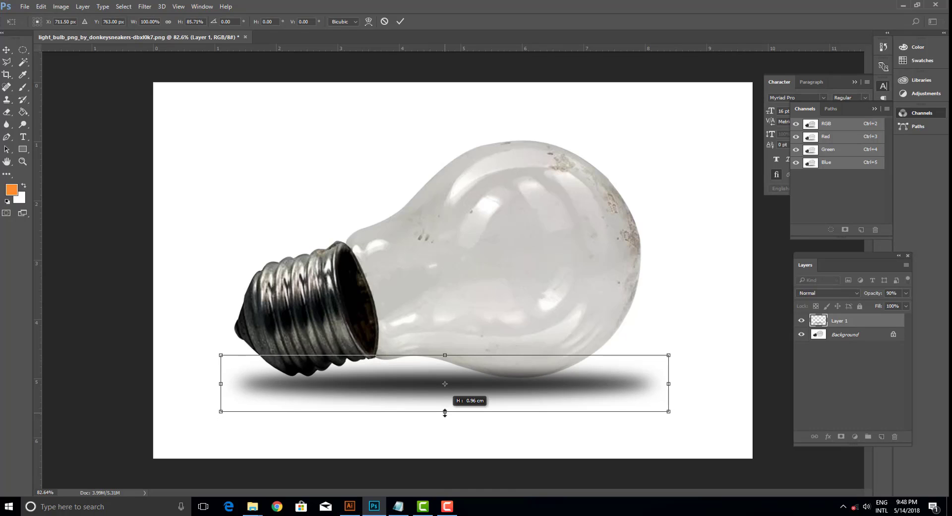
click(401, 22)
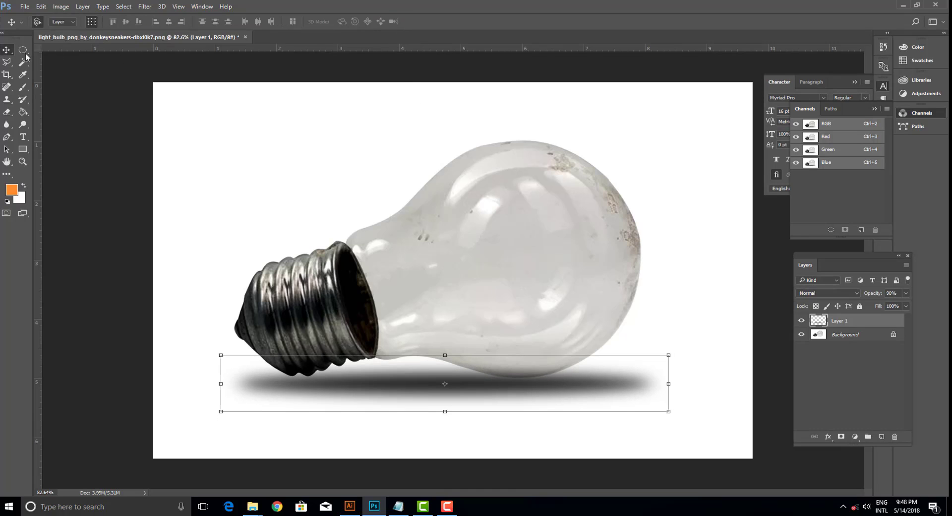
- Place the water photo as a linked layer and nudge it slightly left
click(28, 8)
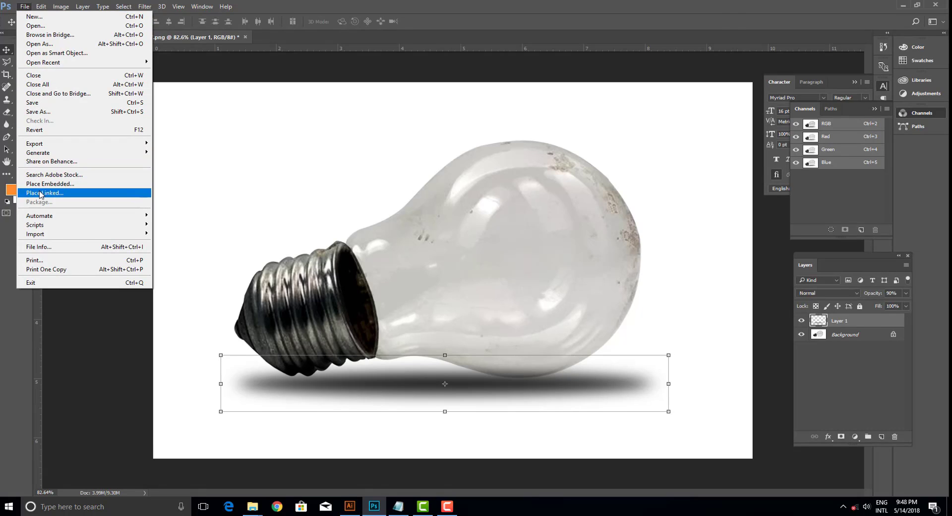
click(44, 193)
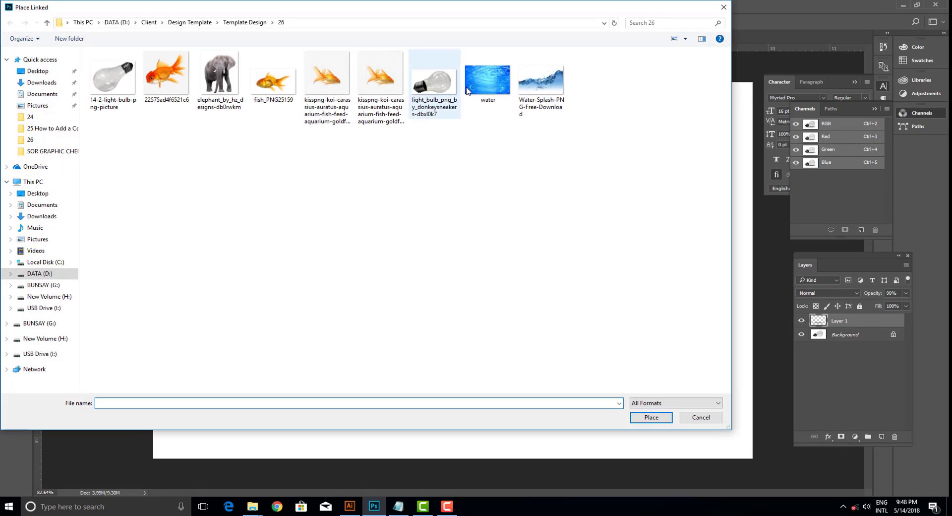
click(488, 79)
click(633, 419)
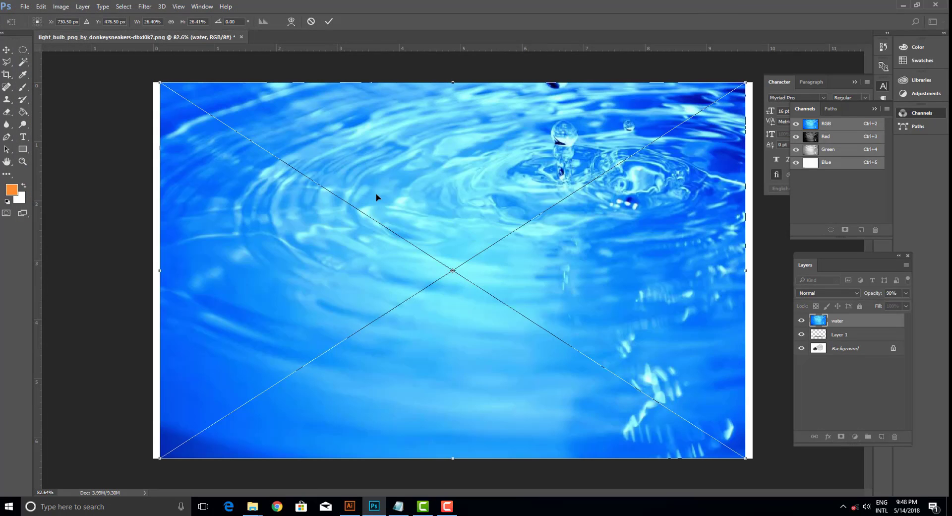
click(329, 21)
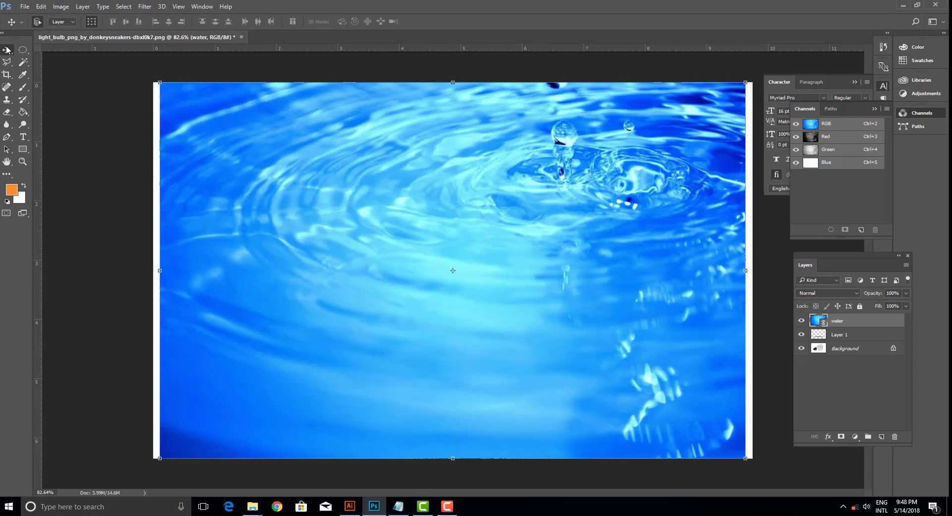
drag(347, 198, 340, 195)
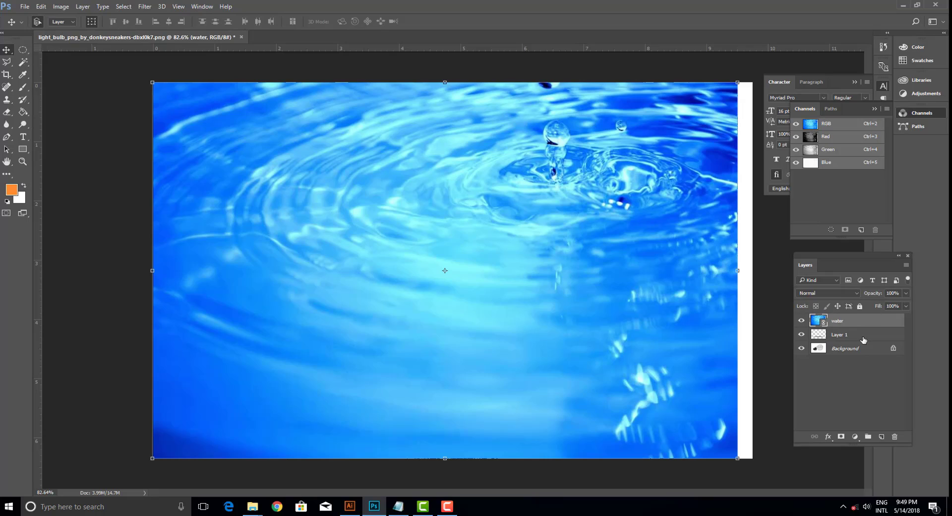
- Set the water layer to 82% opacity and scale it to about 14% over the bulb's lower half
click(904, 298)
drag(895, 305, 897, 305)
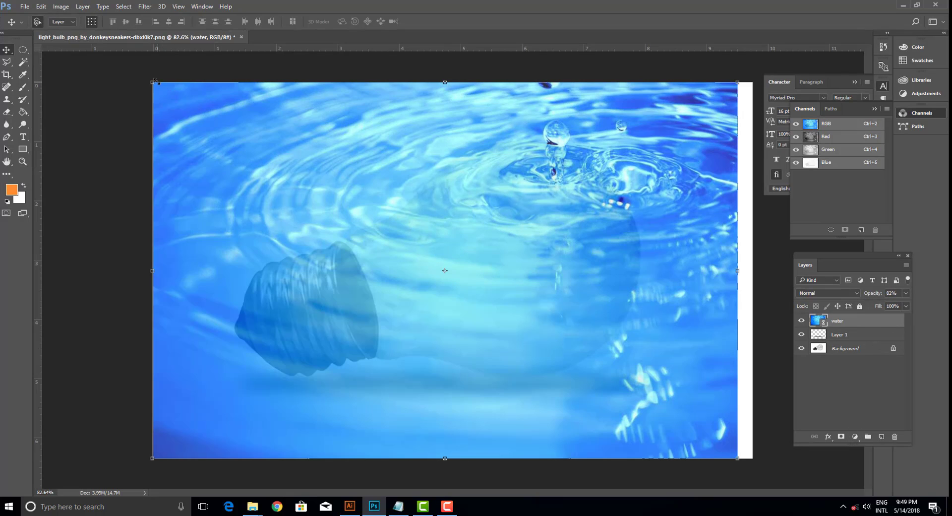
drag(153, 83, 302, 170)
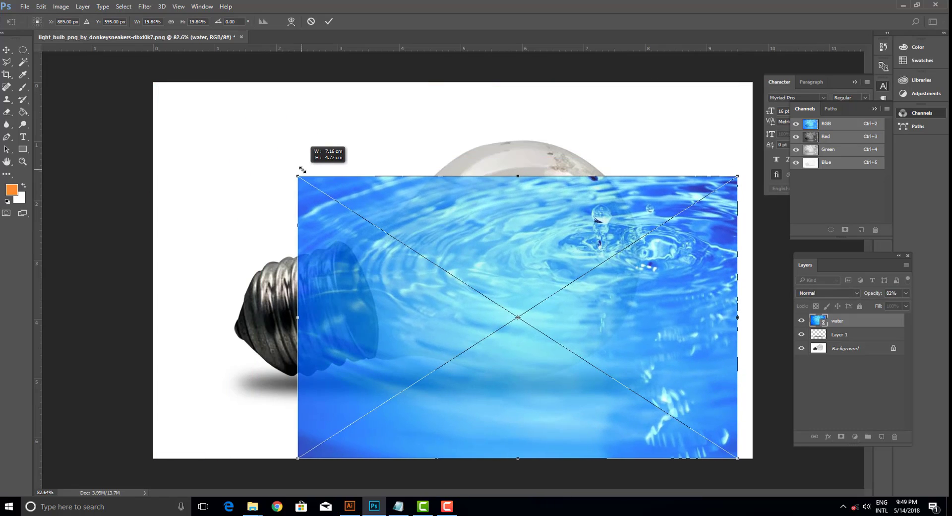
drag(296, 177, 332, 199)
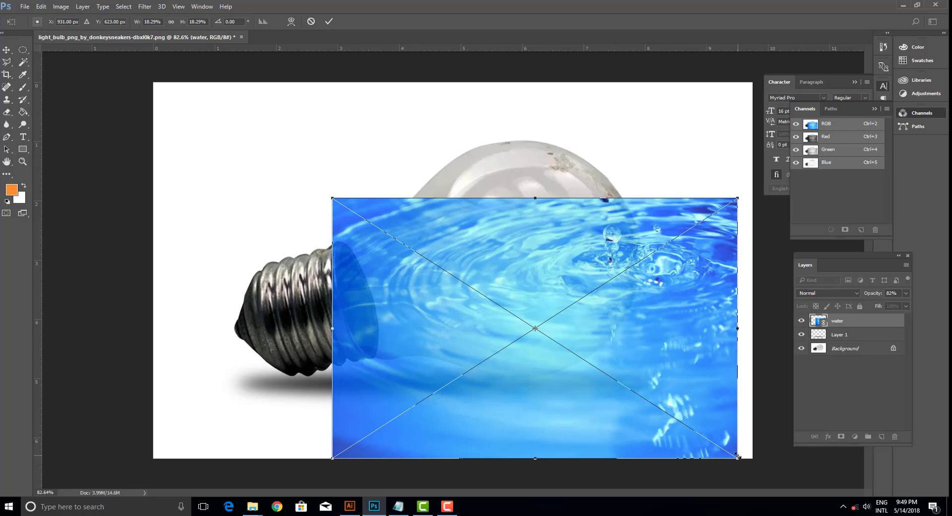
drag(736, 455, 647, 417)
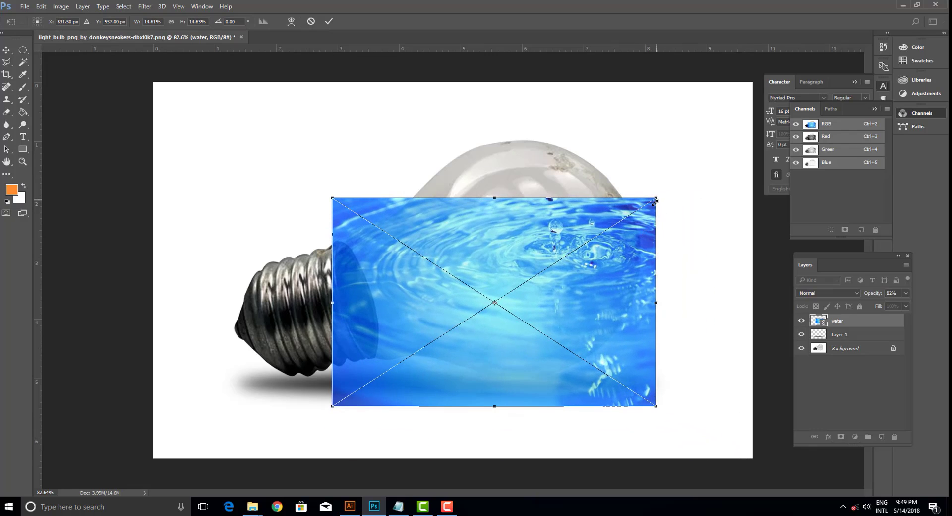
drag(654, 200, 641, 207)
drag(590, 273, 589, 252)
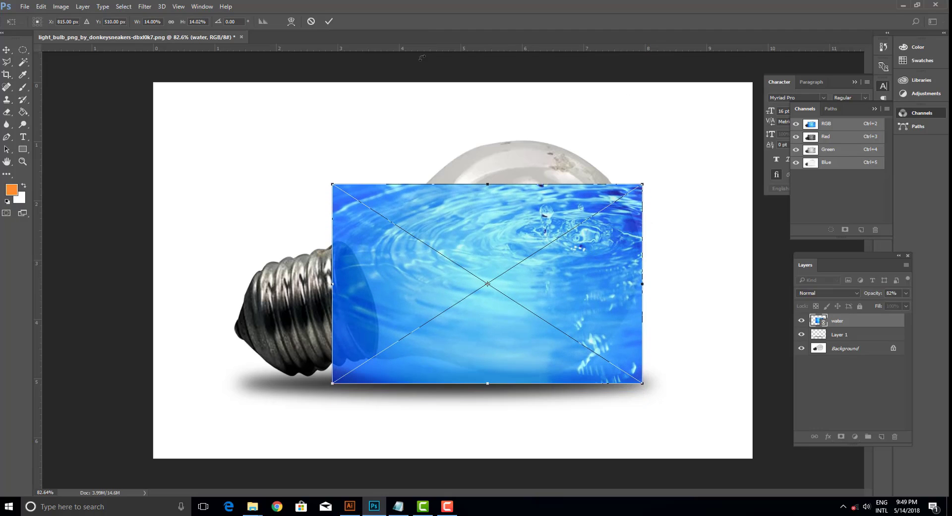
mouse_move(642, 186)
mouse_down()
mouse_move(650, 175)
mouse_move(634, 173)
mouse_up()
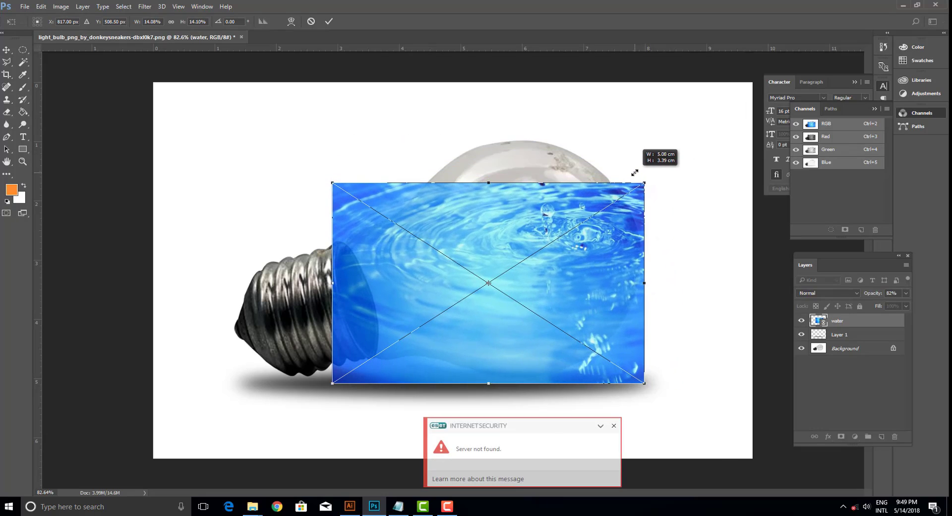
click(330, 22)
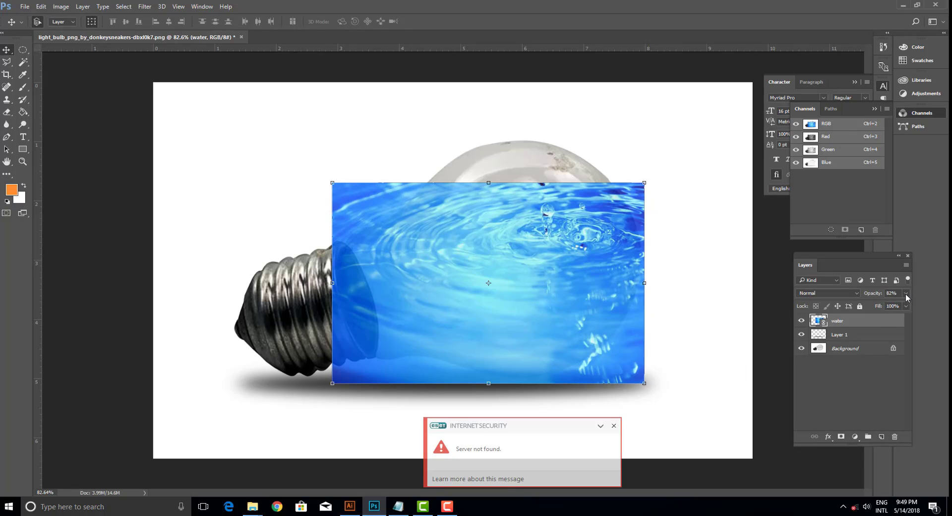
- Add a white layer mask to the water layer and set its opacity to 72%
drag(899, 305, 920, 311)
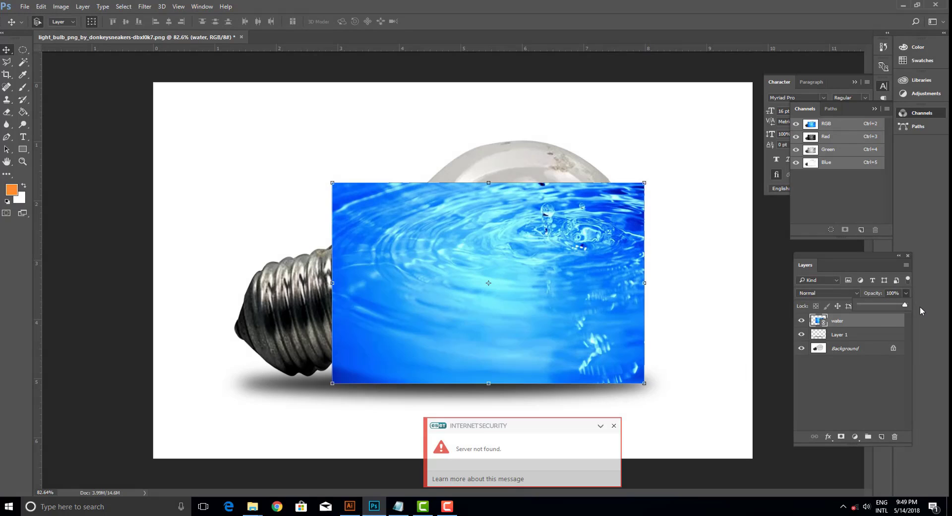
click(840, 436)
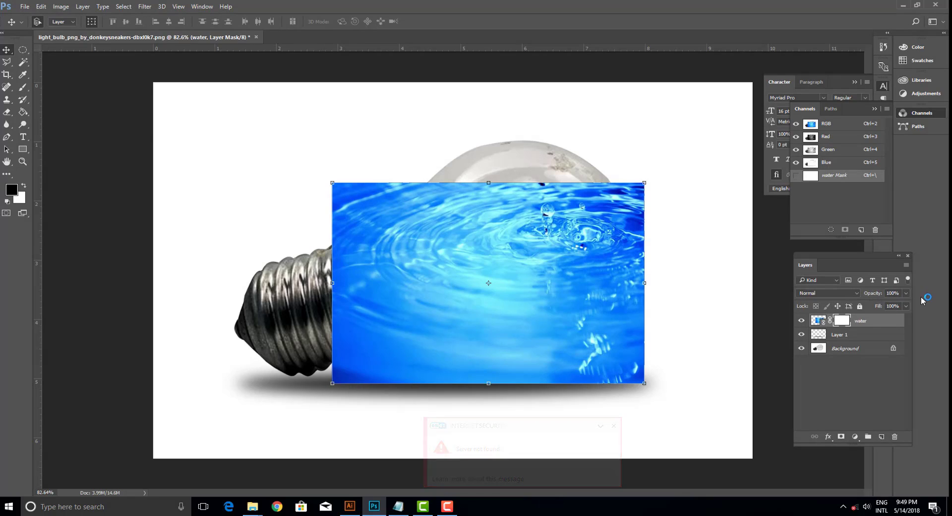
click(905, 293)
drag(904, 304, 892, 308)
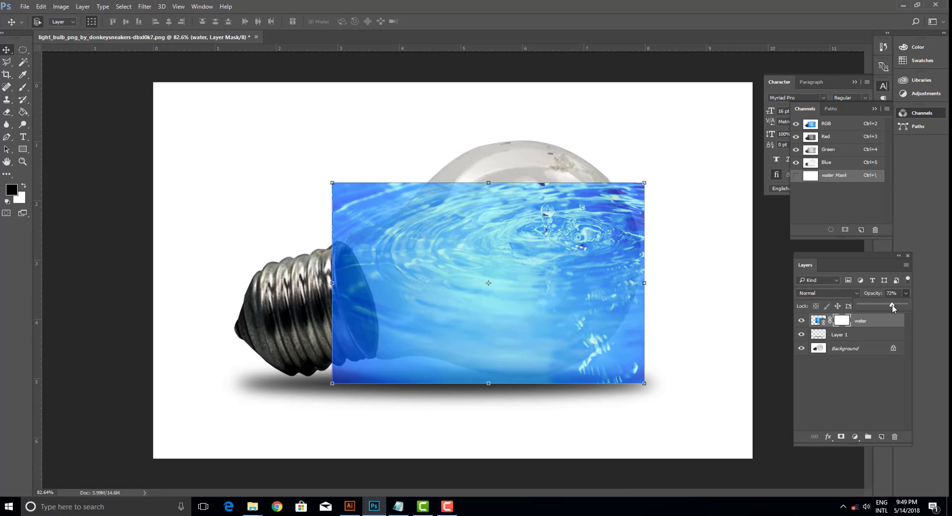
click(22, 87)
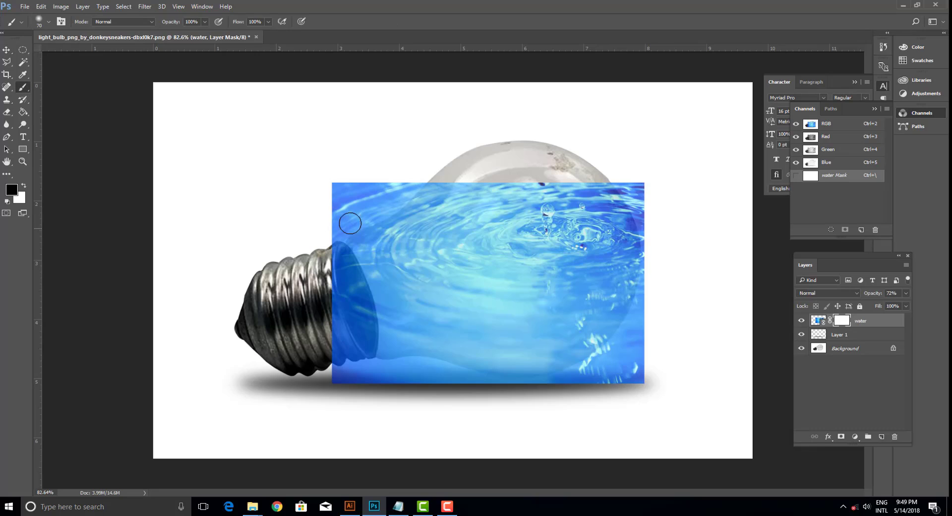
- Paint black on the water mask to hide overflow outside the bulb and flatten the waterline
mouse_move(393, 186)
mouse_down()
mouse_move(337, 213)
mouse_move(319, 195)
mouse_move(319, 225)
mouse_move(373, 217)
mouse_move(436, 184)
mouse_move(465, 195)
mouse_move(400, 189)
mouse_move(614, 197)
mouse_move(612, 213)
mouse_move(598, 219)
mouse_move(639, 203)
mouse_move(655, 182)
mouse_move(633, 191)
mouse_move(659, 240)
mouse_move(642, 211)
mouse_move(655, 256)
mouse_move(652, 235)
mouse_move(644, 309)
mouse_move(650, 250)
mouse_move(653, 278)
mouse_move(604, 378)
mouse_move(656, 321)
mouse_move(598, 399)
mouse_move(621, 384)
mouse_move(614, 367)
mouse_move(637, 314)
mouse_move(606, 361)
mouse_move(557, 378)
mouse_move(614, 347)
mouse_move(560, 378)
mouse_move(662, 338)
mouse_up()
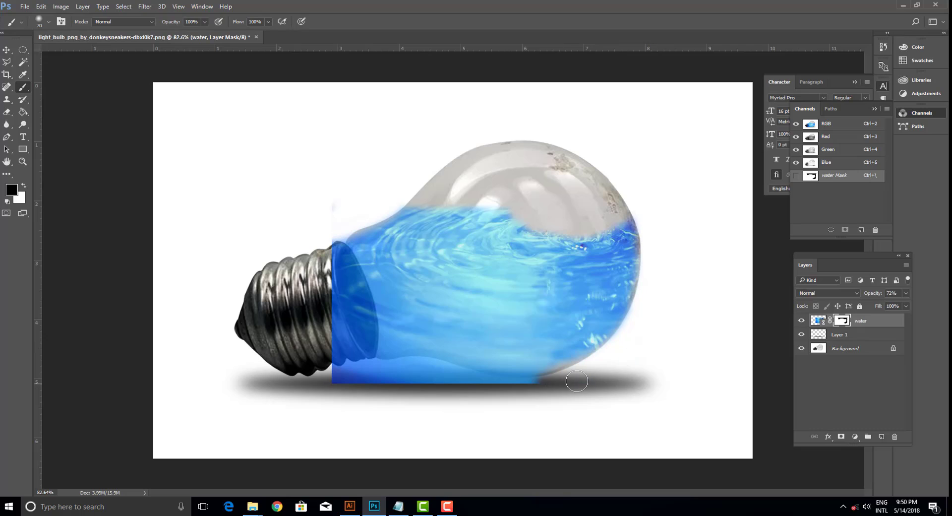
mouse_move(545, 391)
mouse_down()
mouse_move(377, 366)
mouse_move(310, 310)
mouse_move(320, 226)
mouse_up()
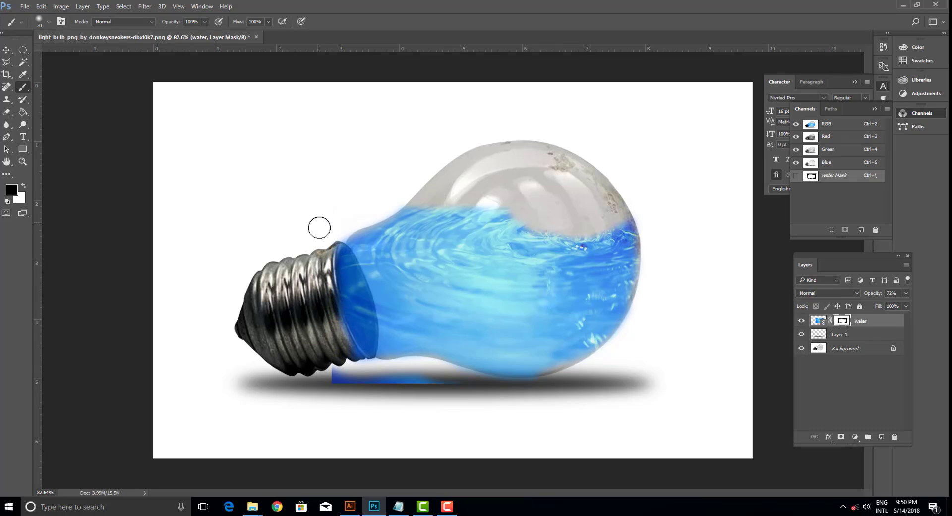
drag(436, 383, 450, 391)
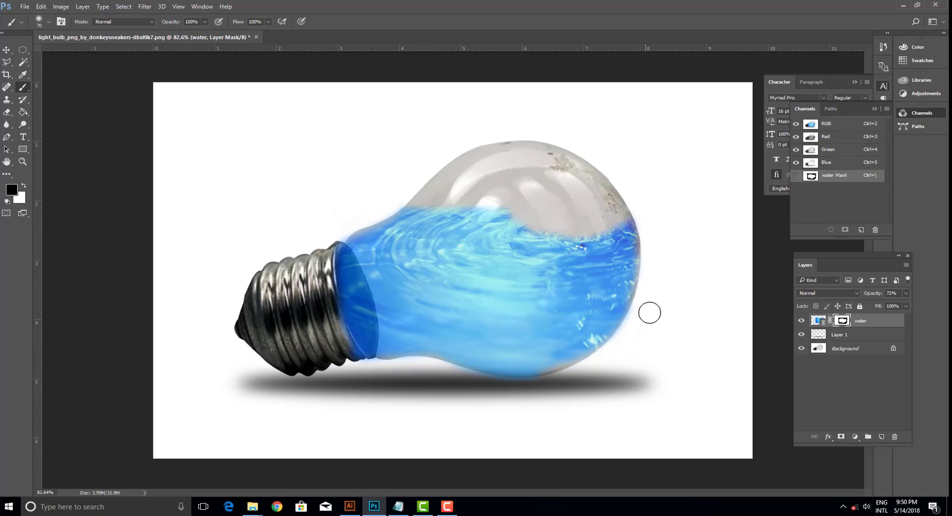
mouse_move(471, 227)
mouse_down()
mouse_move(471, 215)
mouse_move(560, 225)
mouse_up()
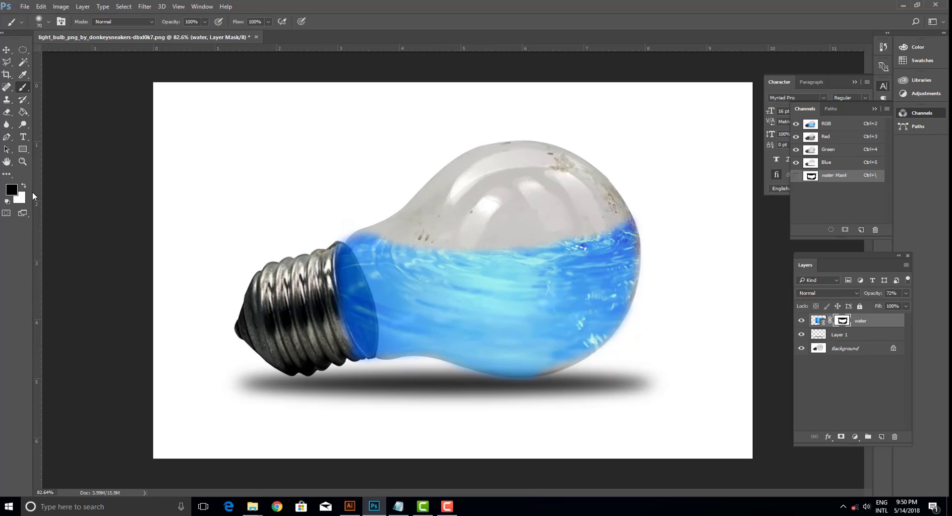
- Swap colours and touch up the mask along the bulb's lower-right edge and neck
click(26, 185)
mouse_move(526, 363)
mouse_down()
mouse_move(585, 349)
mouse_move(612, 315)
mouse_move(628, 245)
mouse_move(617, 298)
mouse_up()
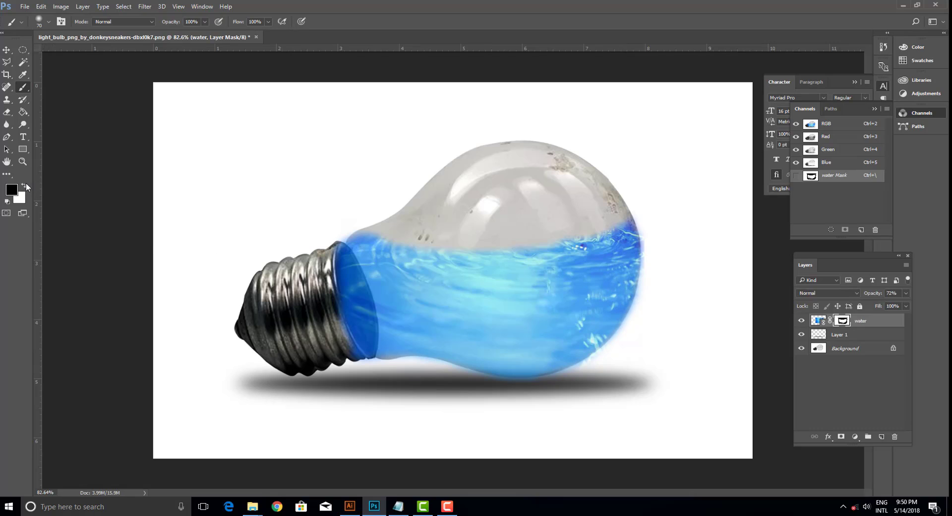
mouse_move(665, 274)
mouse_down()
mouse_move(653, 231)
mouse_move(650, 287)
mouse_move(617, 350)
mouse_move(575, 374)
mouse_up()
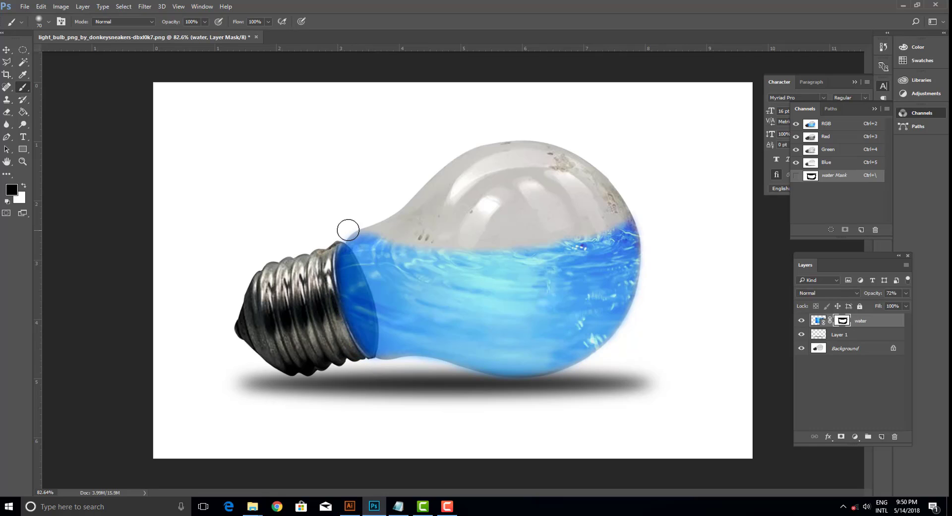
drag(348, 229, 389, 230)
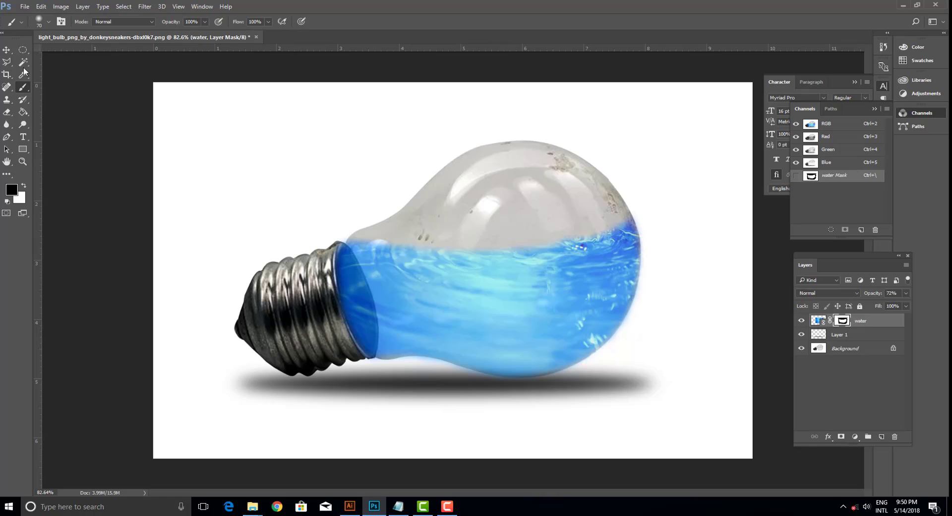
- Switch the water layer's blend mode to Multiply
click(7, 50)
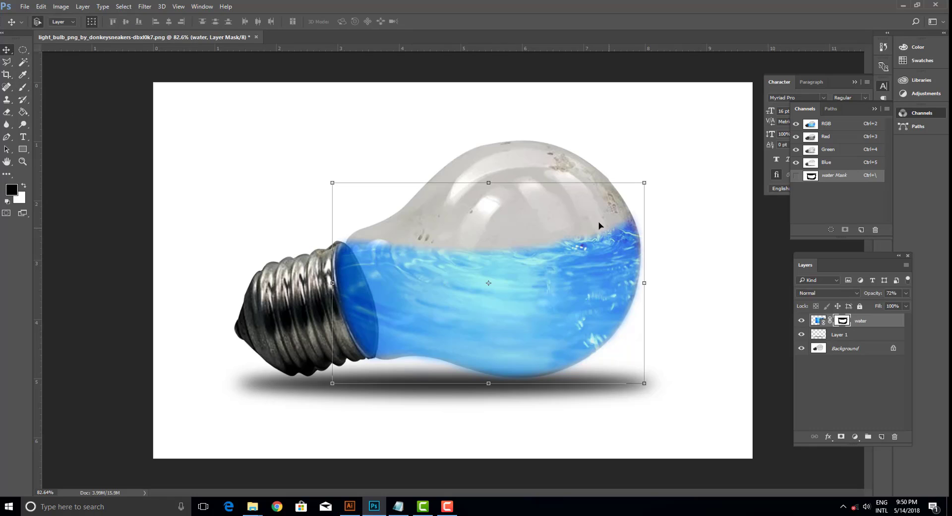
click(852, 293)
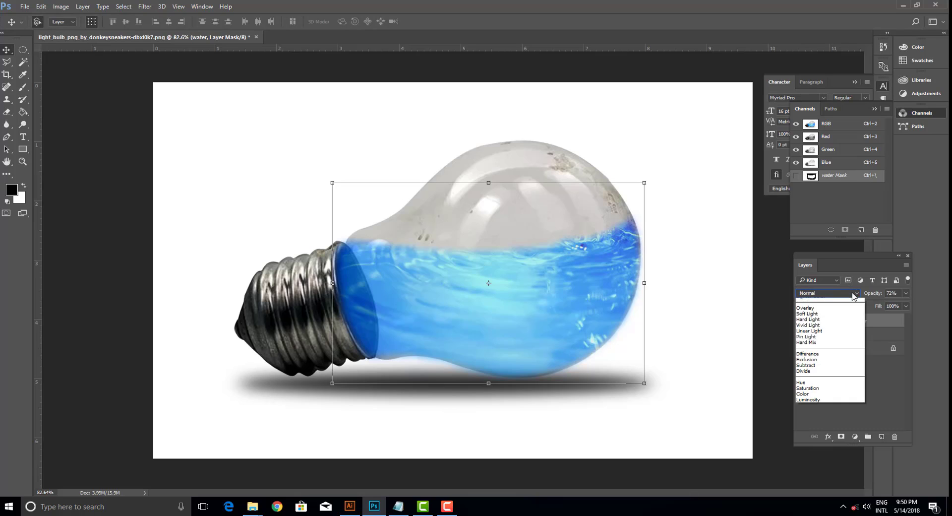
click(812, 324)
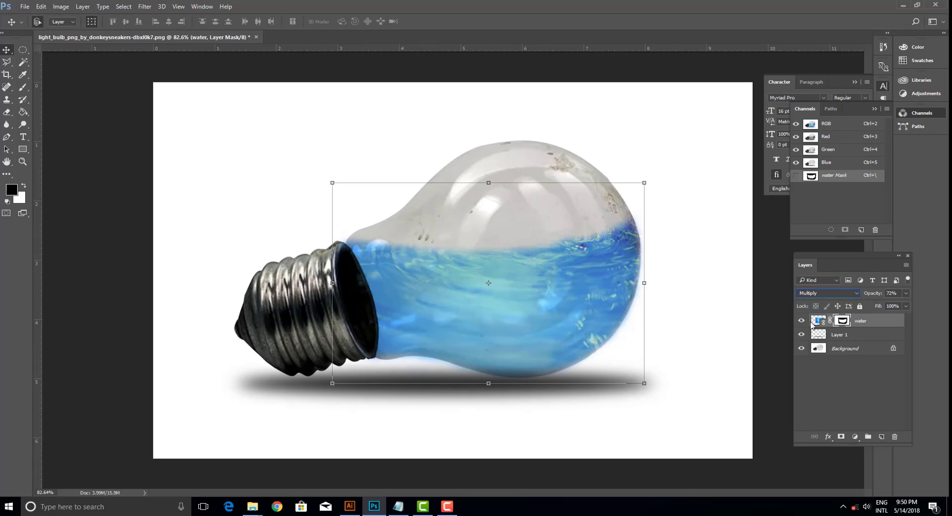
- Place the goldfish image as a linked layer
click(23, 6)
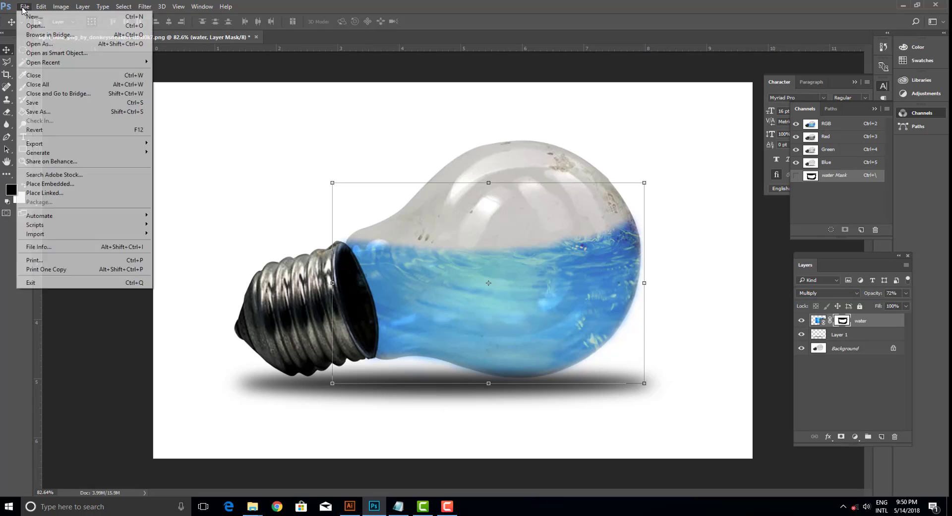
click(41, 194)
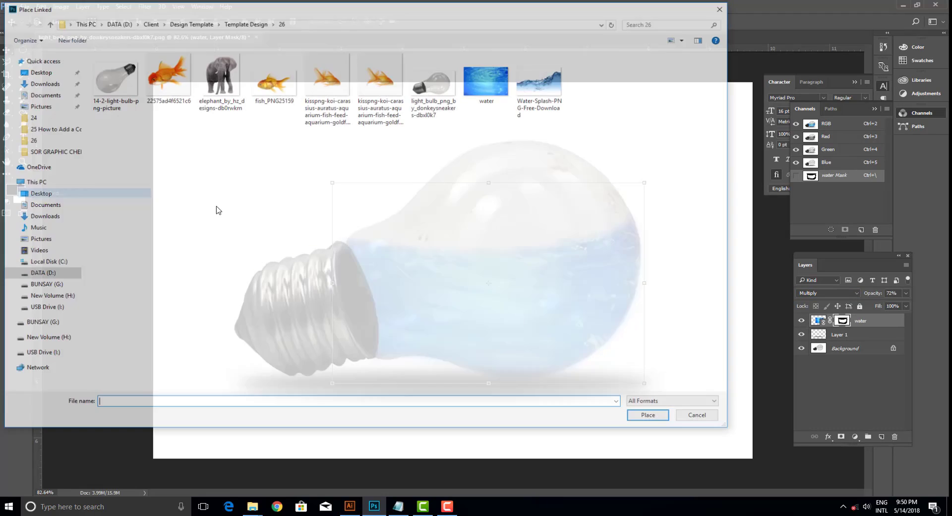
click(166, 75)
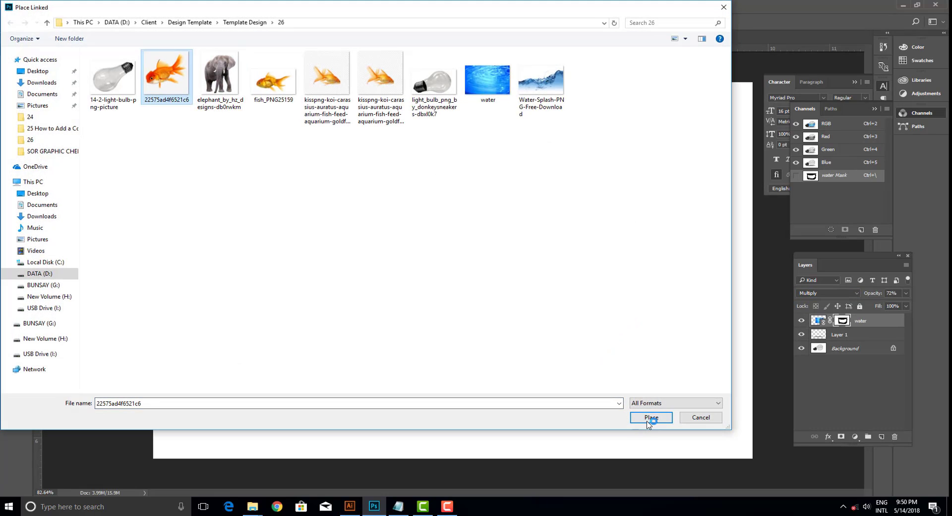
click(651, 418)
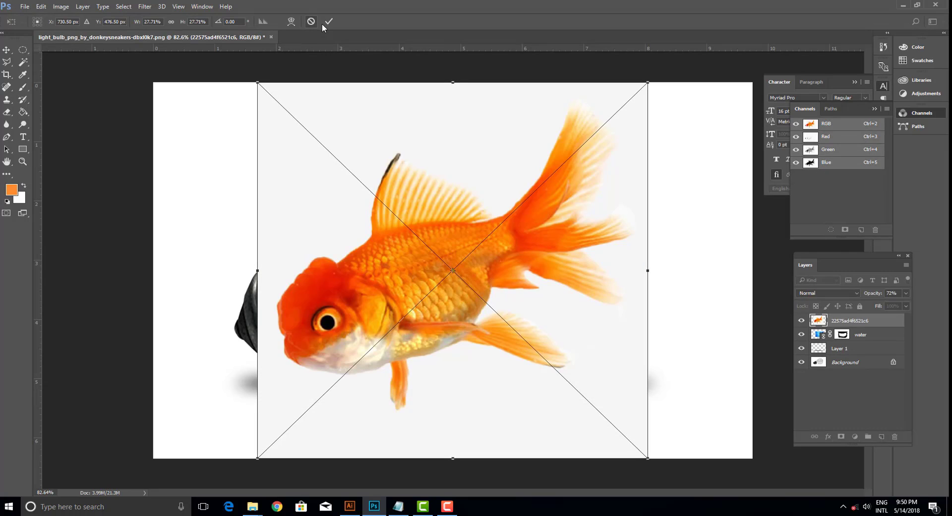
click(328, 22)
- Magic Wand the grey background, invert the selection and mask the layer so only the goldfish shows
click(29, 63)
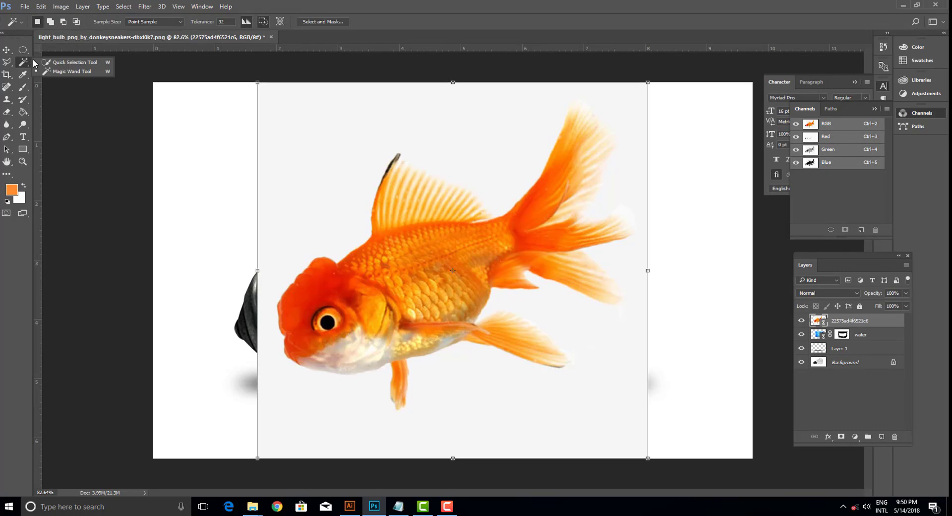
right_click(23, 63)
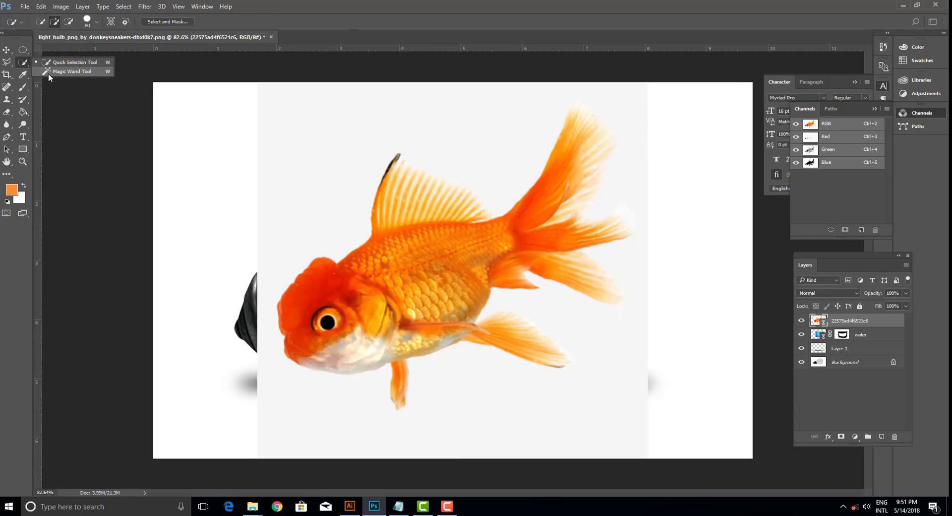
click(48, 73)
click(300, 200)
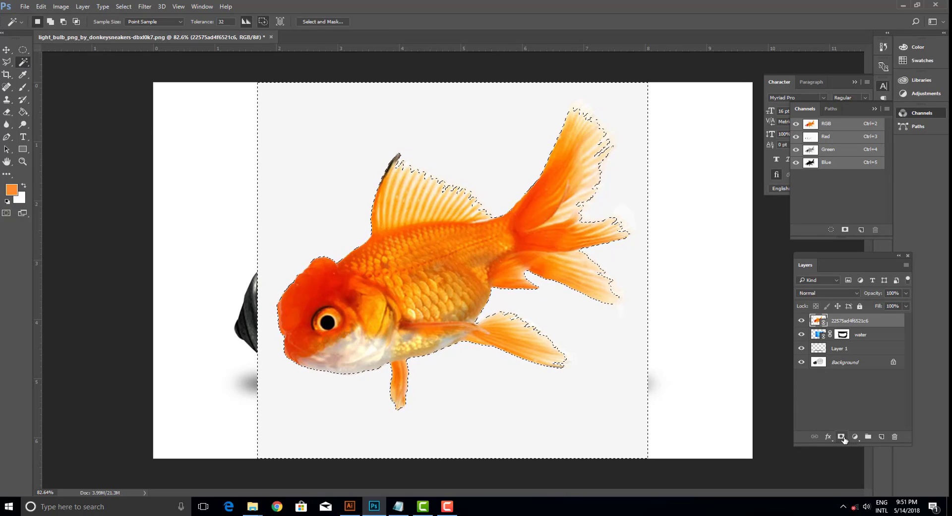
click(60, 7)
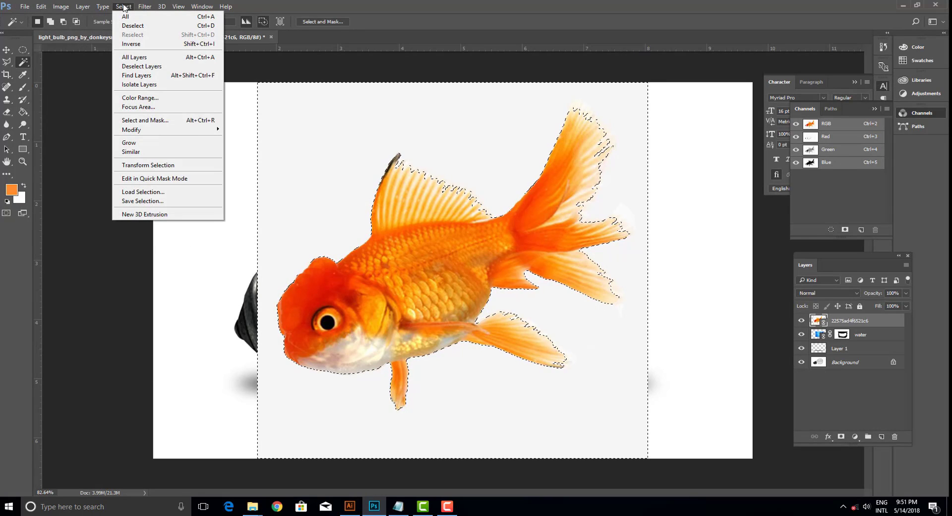
click(131, 43)
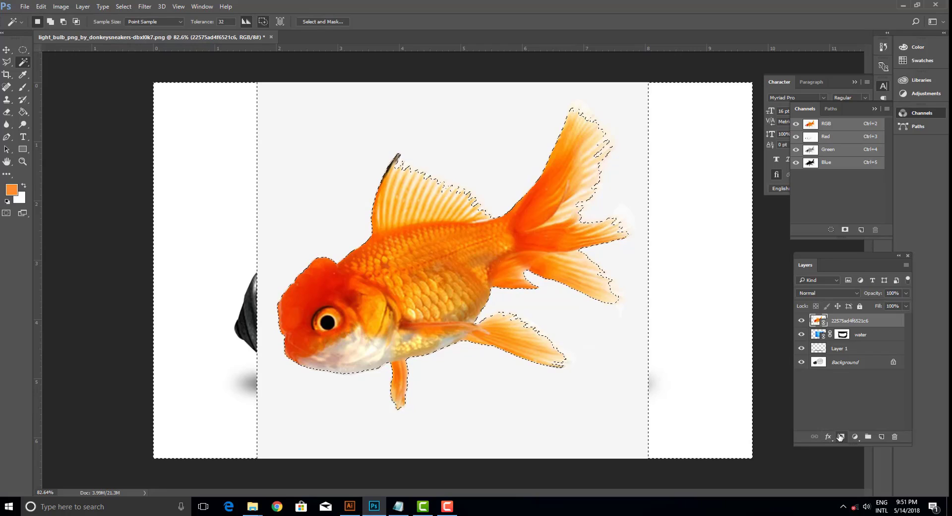
click(840, 436)
click(8, 51)
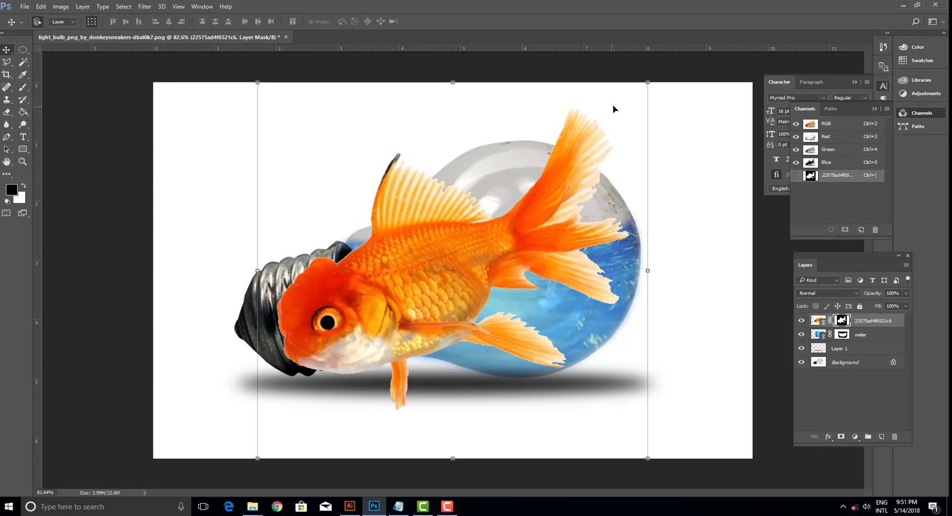
- Shrink the goldfish to 32.53% and settle it level in the bulb's water
drag(646, 82, 502, 206)
drag(476, 236, 499, 266)
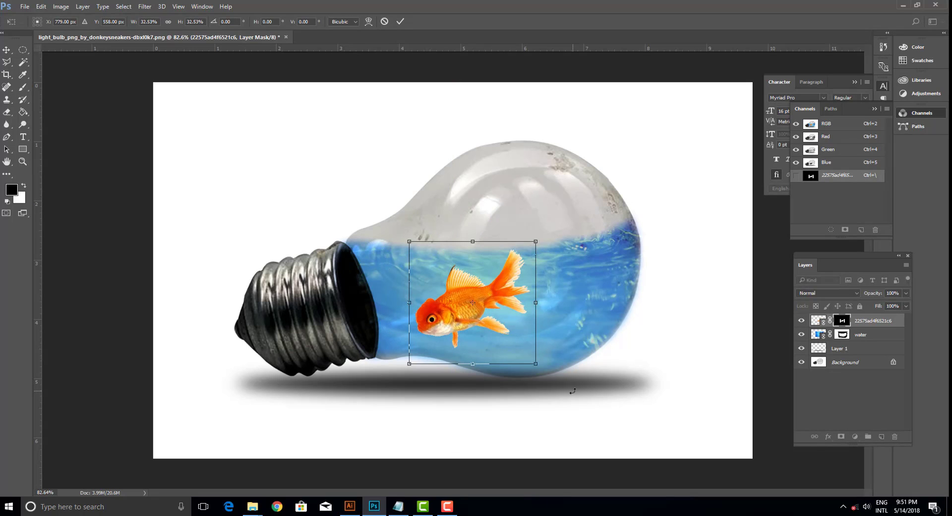
drag(544, 370, 501, 397)
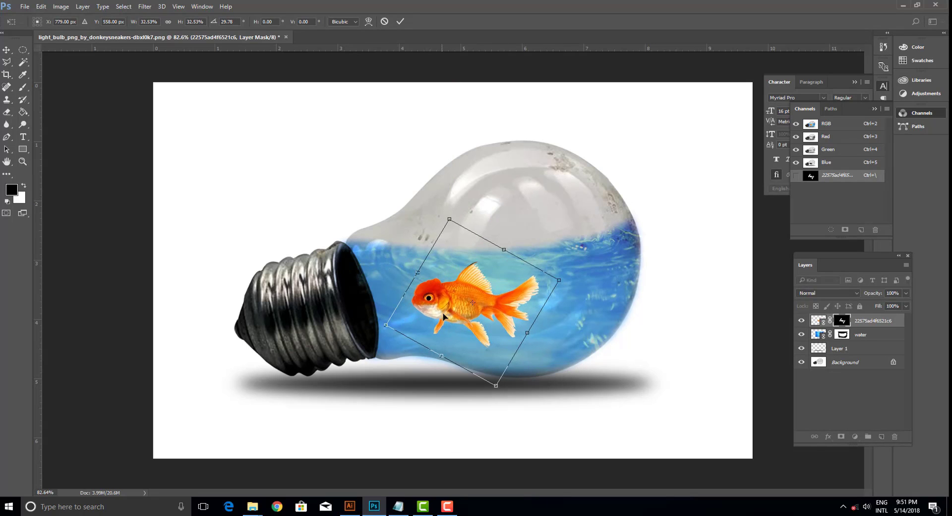
drag(440, 313, 432, 322)
drag(554, 288, 543, 275)
click(400, 21)
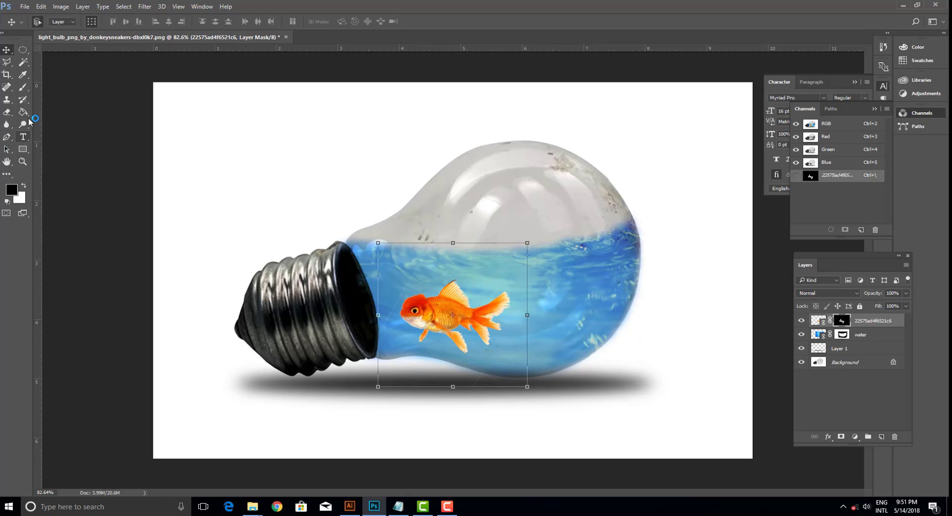
- Paint black on the goldfish's mask over the stray line, and lower its opacity to 82%
click(23, 87)
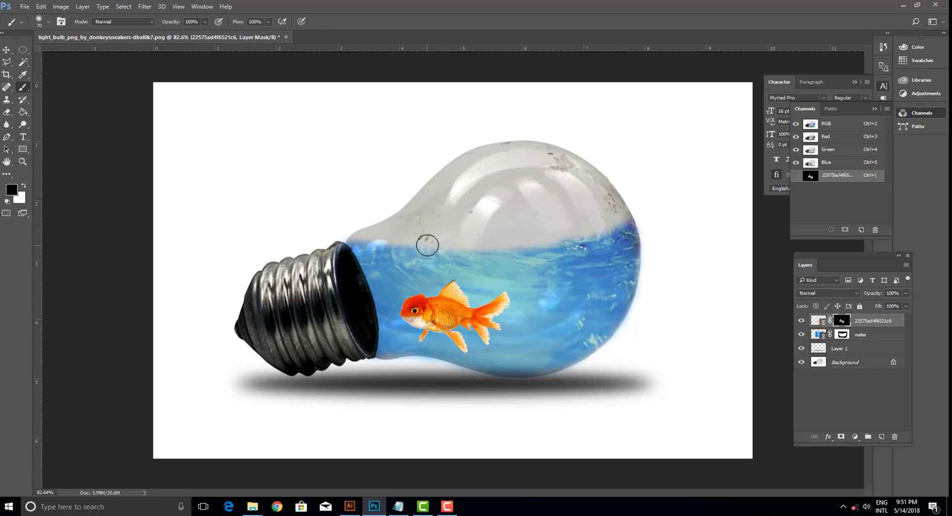
drag(431, 249, 378, 333)
click(6, 50)
text(98)
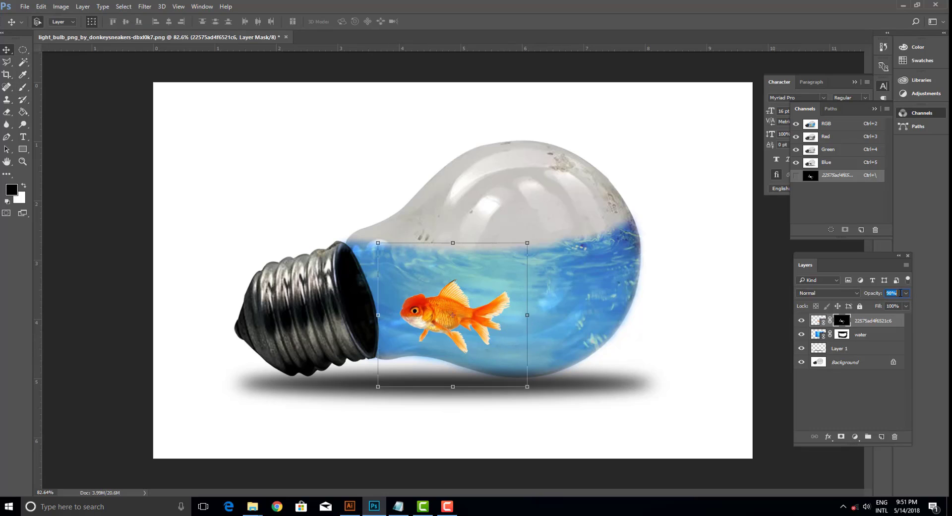
scroll(900, 292, down, 6)
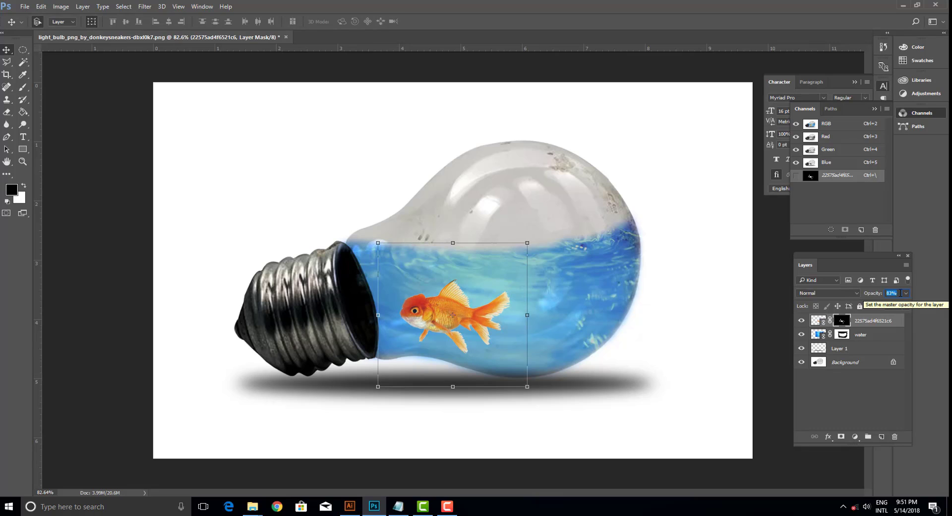
click(24, 7)
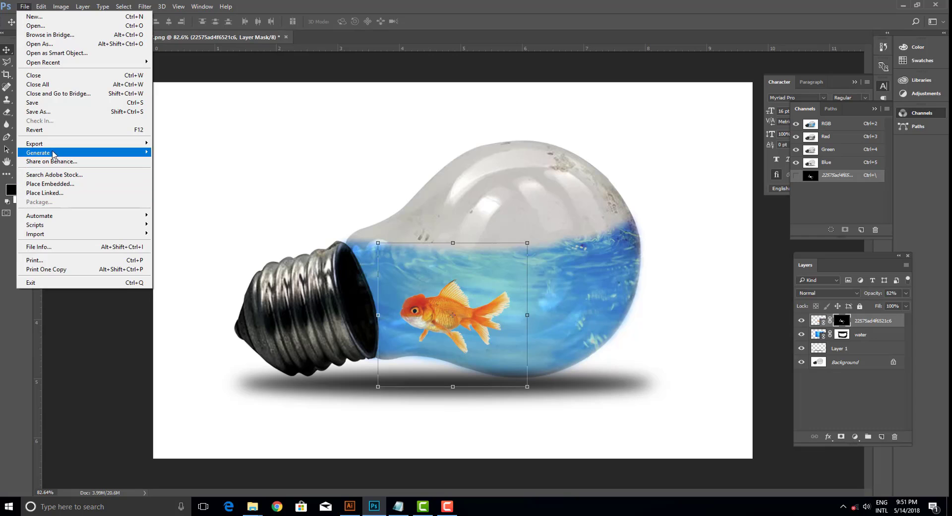
- Place fish_PNG25159 as a linked layer, scaled down into the bulb's water
click(77, 195)
click(274, 79)
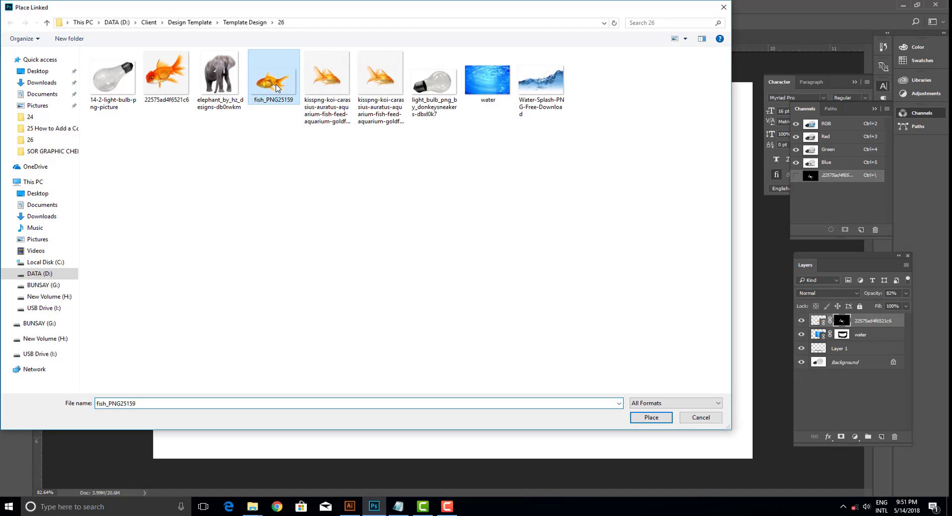
click(643, 411)
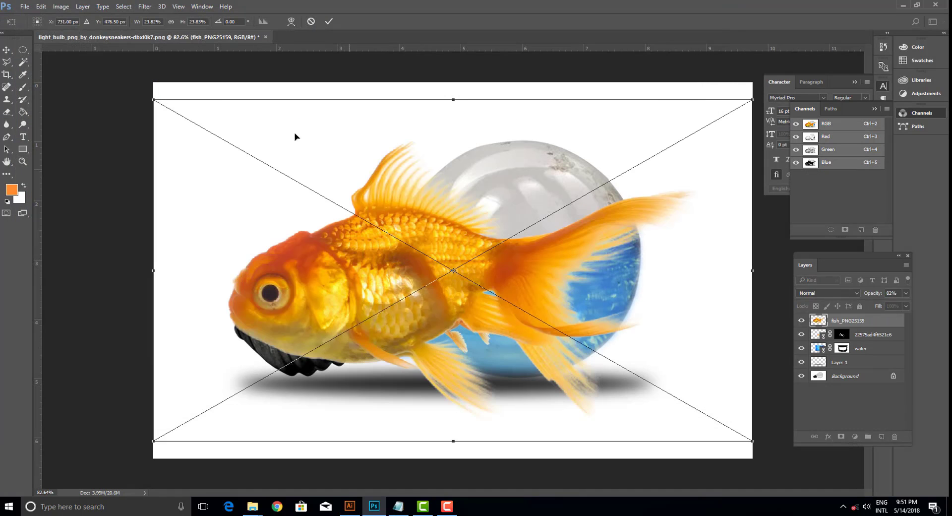
click(328, 22)
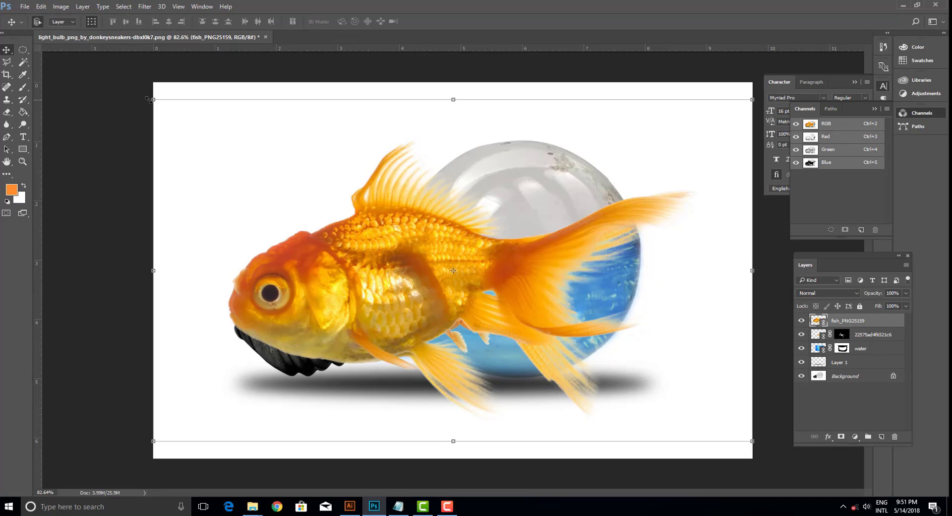
drag(148, 99, 498, 297)
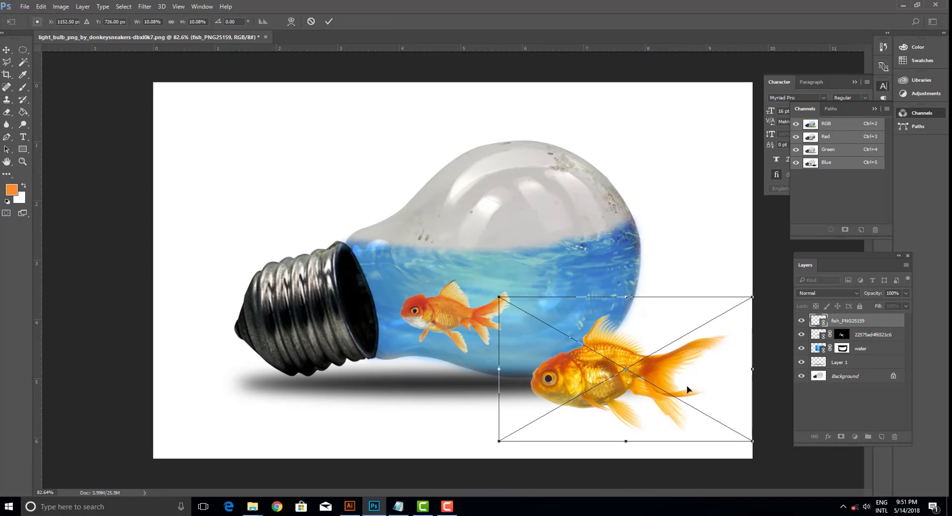
drag(752, 438, 604, 423)
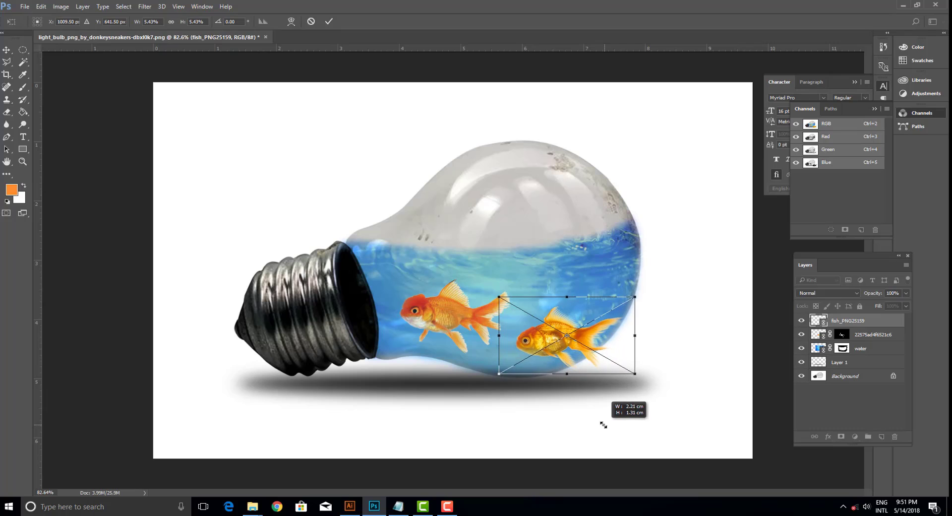
drag(556, 351, 539, 344)
- Flip the second goldfish horizontally, tilt it up about 17°, and lower its opacity
right_click(536, 335)
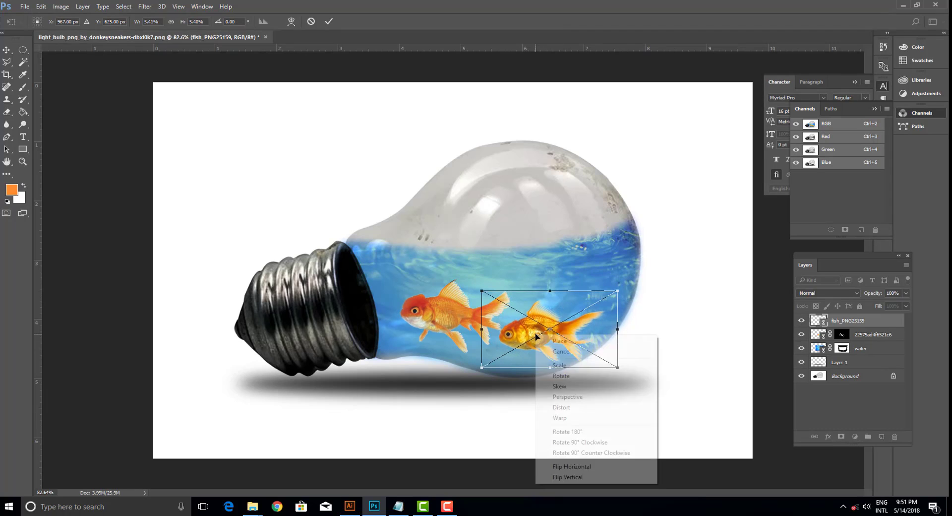
click(582, 469)
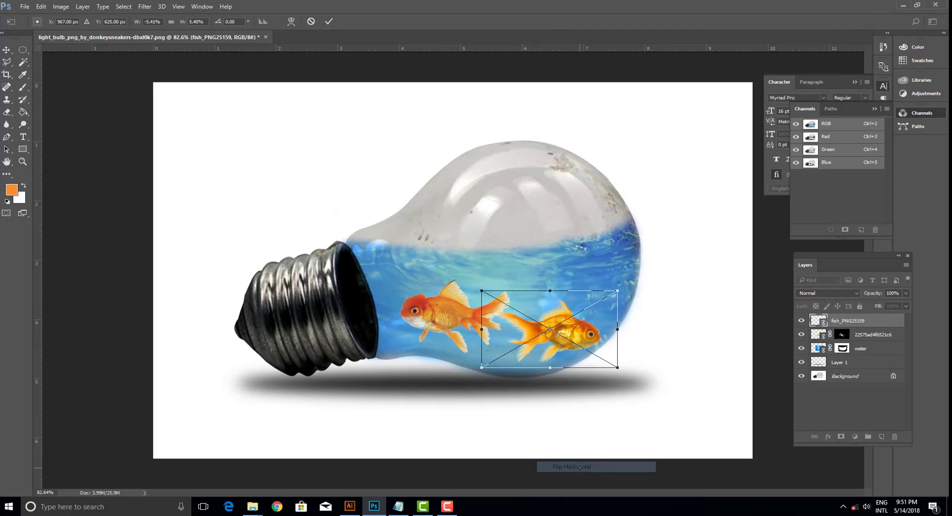
drag(623, 372, 637, 341)
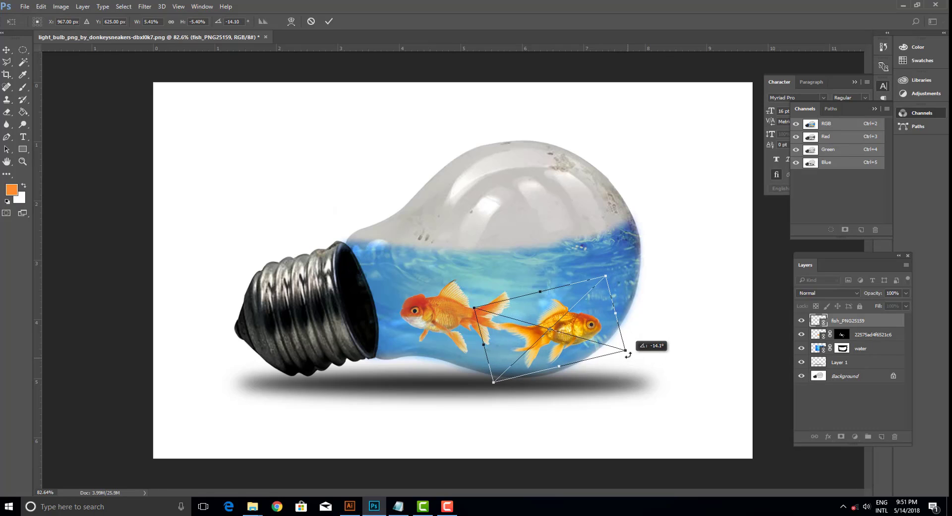
drag(558, 330, 568, 299)
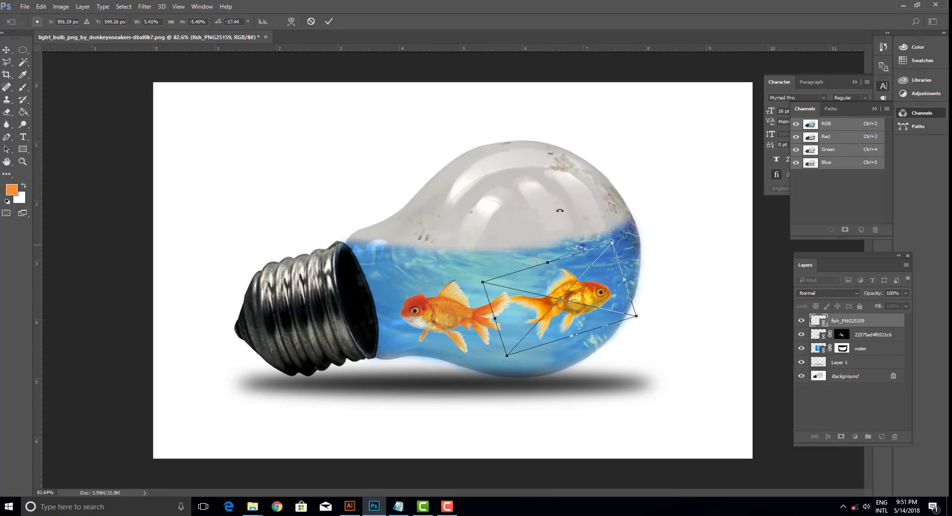
click(328, 21)
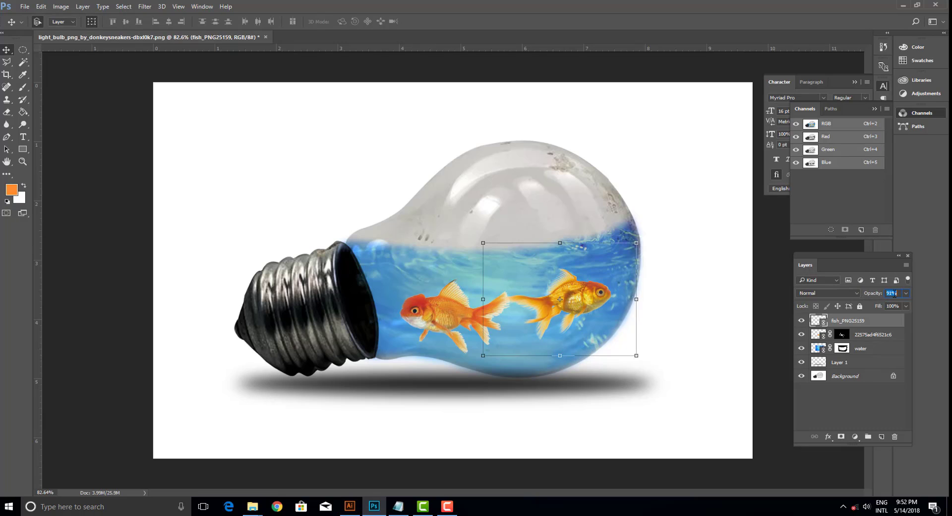
key(Down)
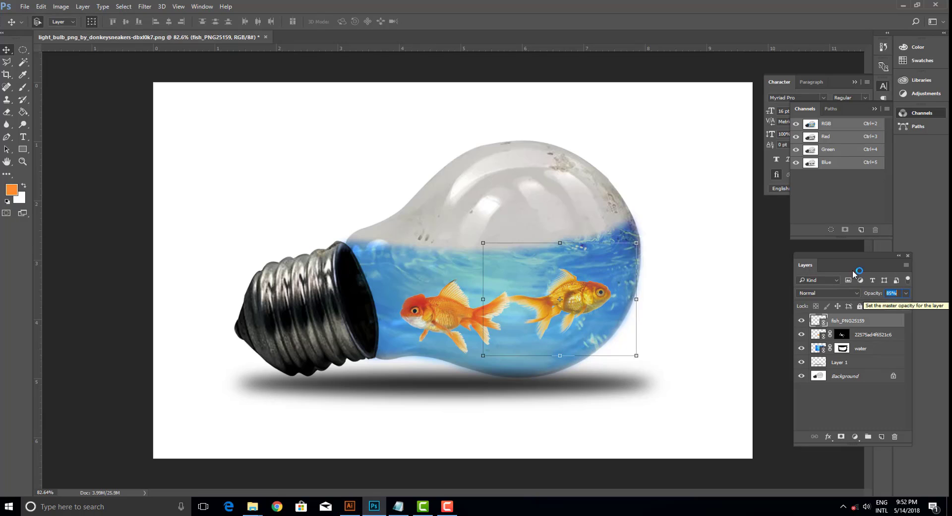
click(198, 126)
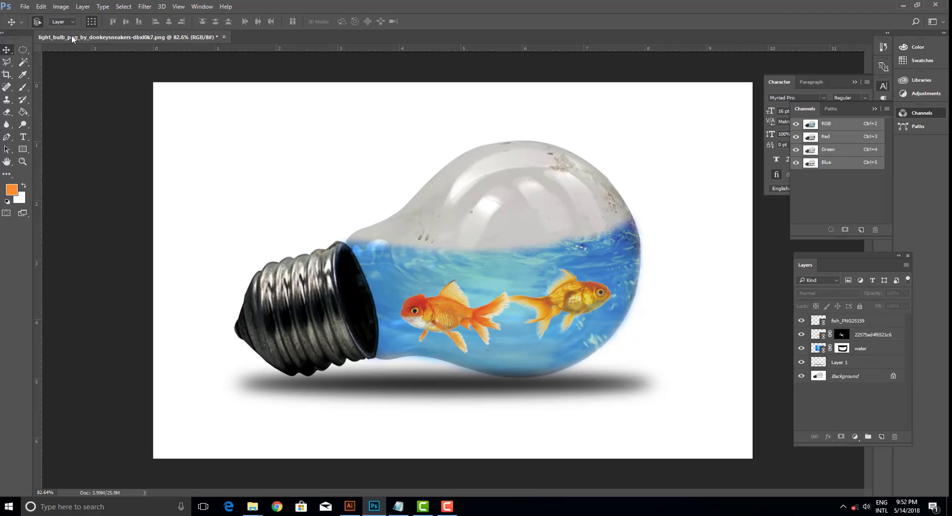
- Place Water-Splash-PNG-Free-Download as a linked layer
click(25, 6)
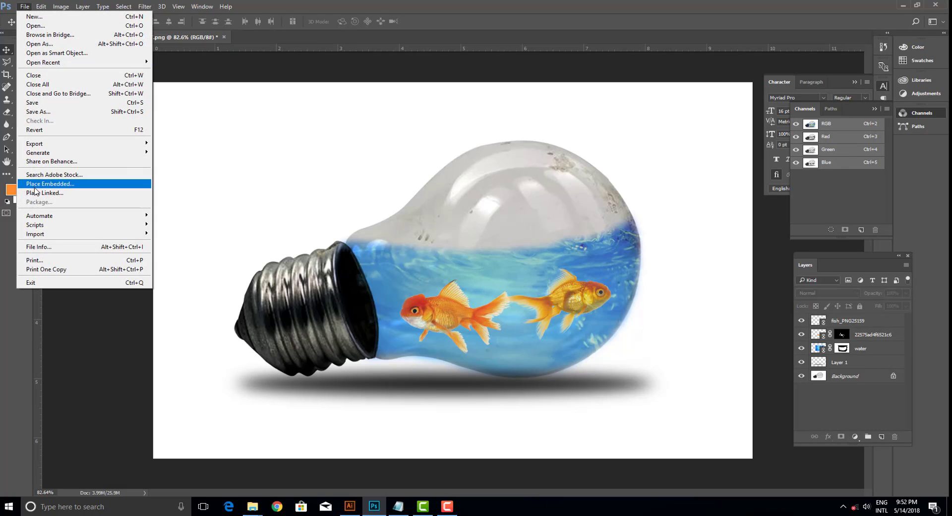
click(65, 193)
click(538, 106)
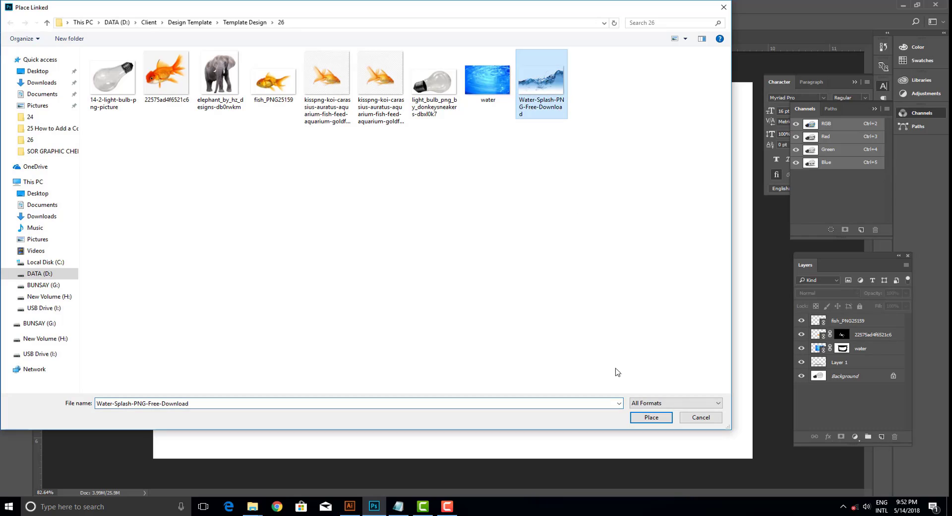
click(639, 416)
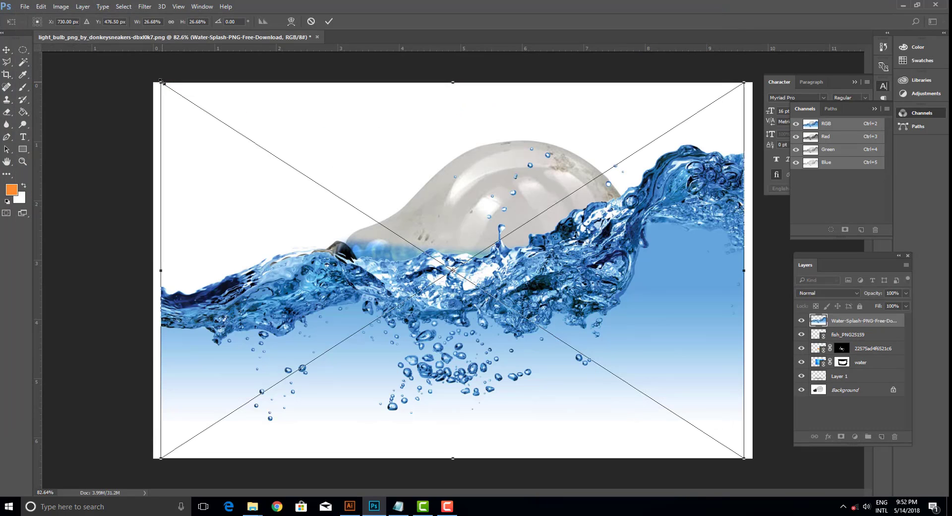
- Scale the water splash down, tilt it about 9°, and position it over the bulb
drag(160, 80, 296, 170)
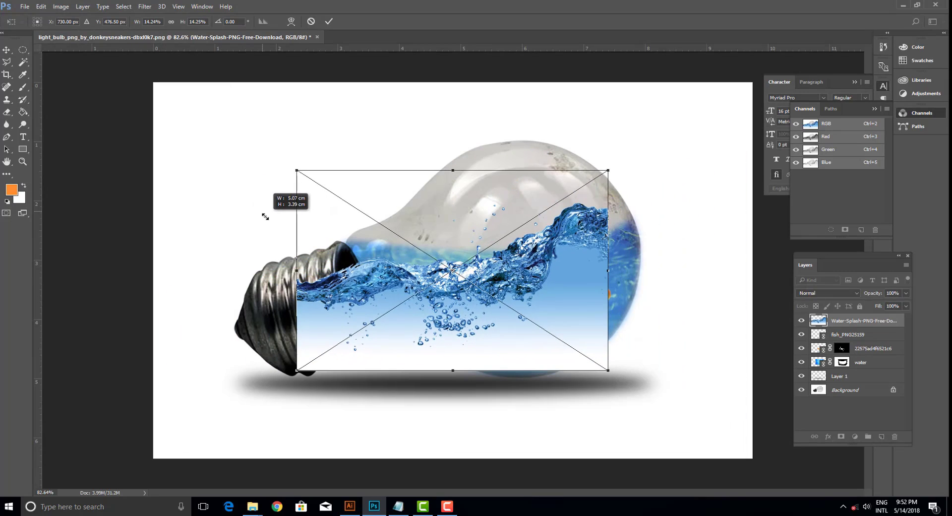
drag(624, 375, 604, 341)
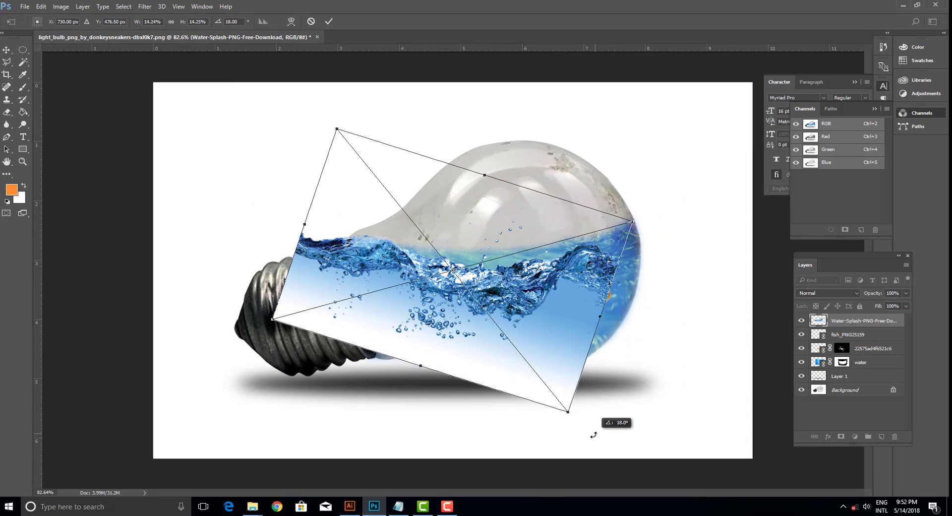
drag(631, 221, 686, 192)
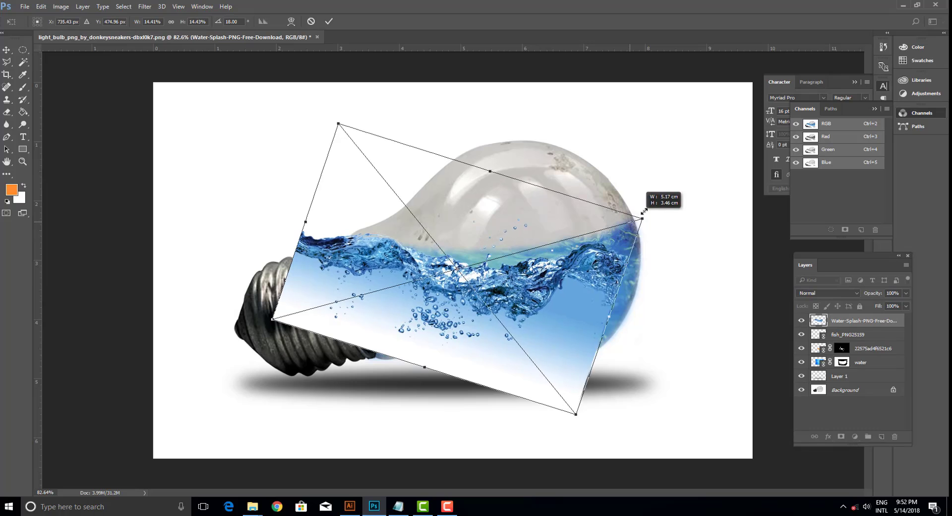
drag(639, 230, 639, 246)
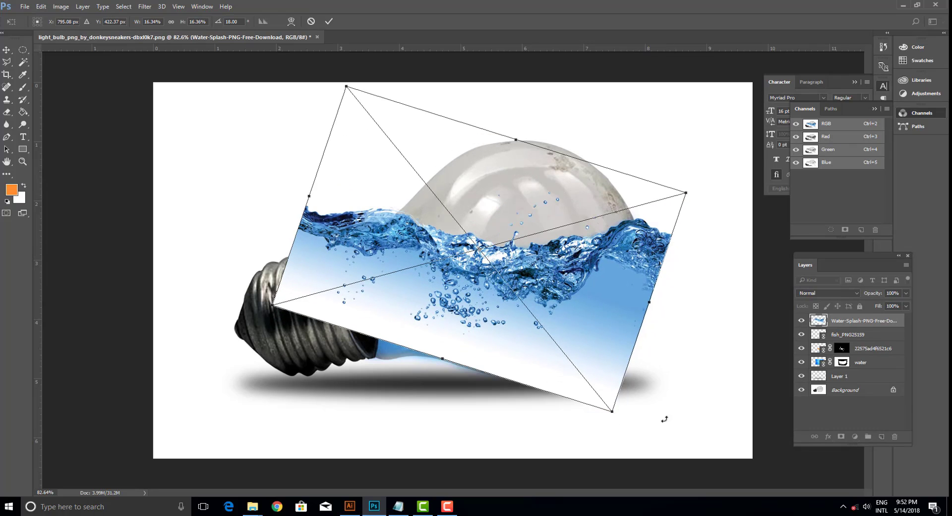
drag(615, 421, 653, 405)
drag(555, 356, 557, 361)
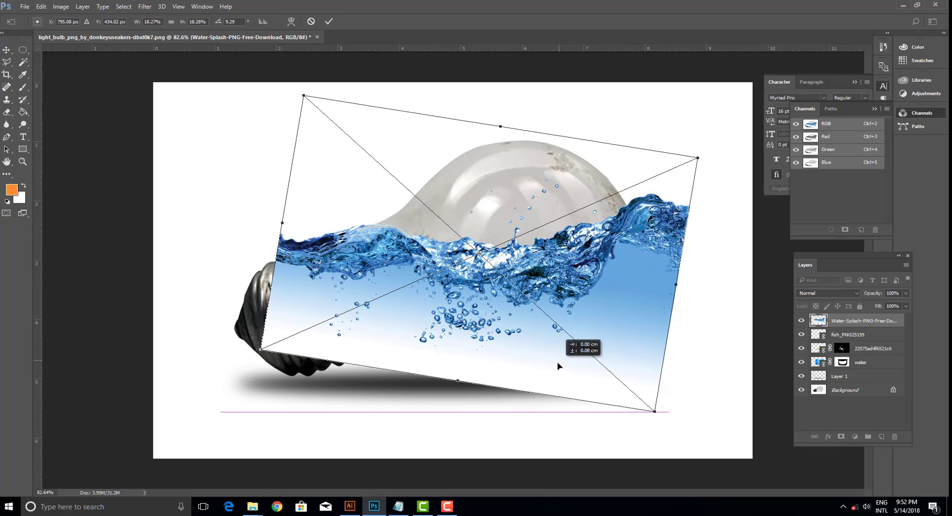
click(328, 22)
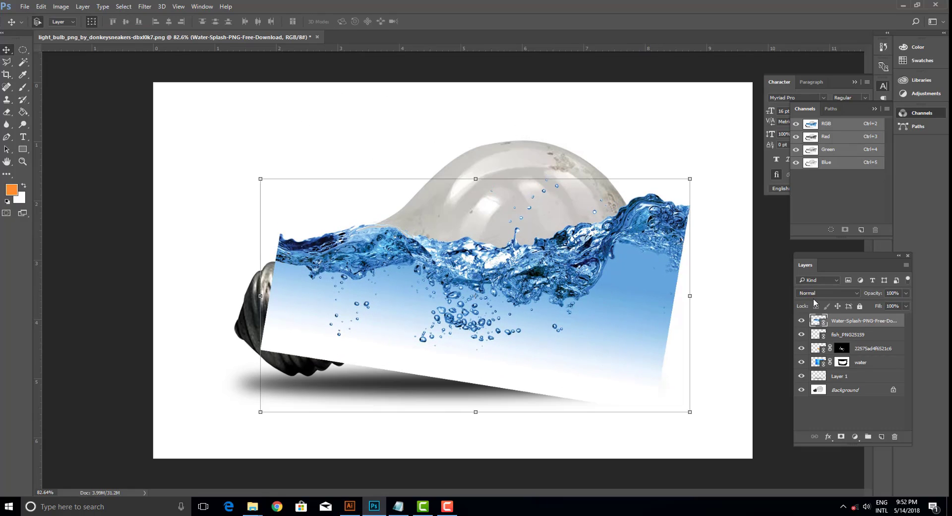
click(836, 298)
- Set the splash to Overlay, add a mask, and paint black (size 125) over the socket and shadow's end
click(812, 386)
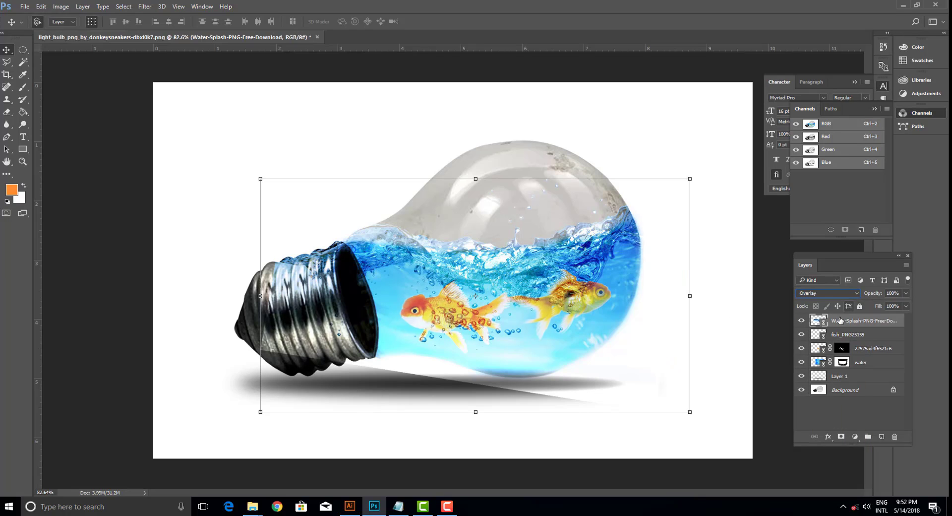
click(840, 436)
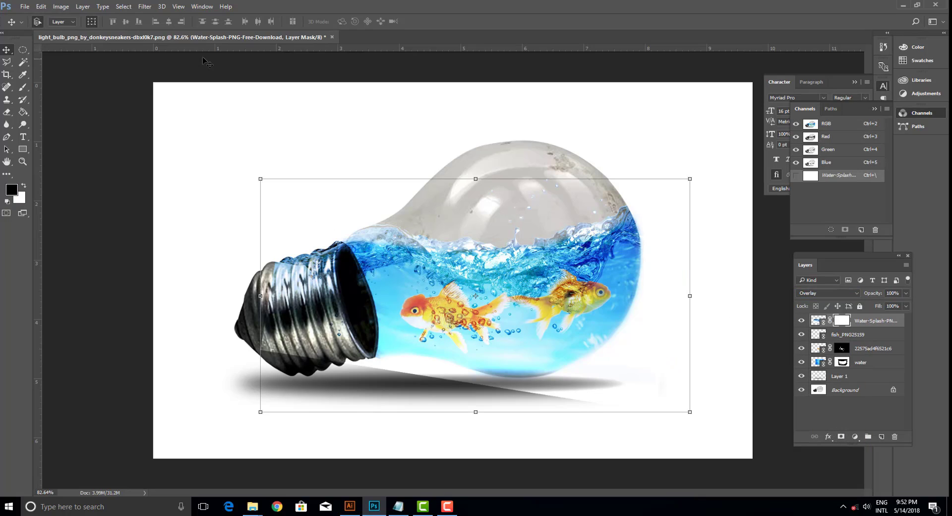
click(23, 87)
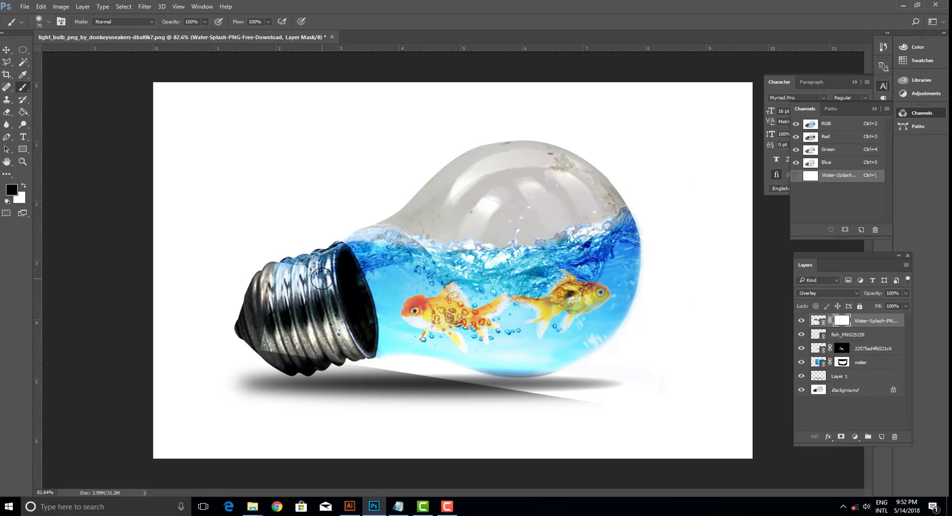
key(bracketright)
key(bracketright)
key(bracketright)
mouse_move(317, 268)
mouse_down()
mouse_move(289, 265)
mouse_move(283, 339)
mouse_move(308, 270)
mouse_move(323, 287)
mouse_move(309, 254)
mouse_up()
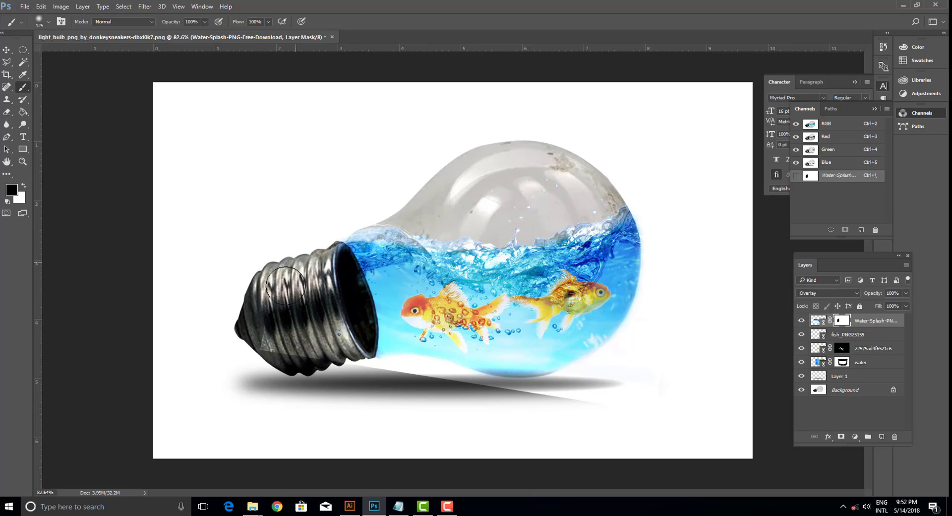
mouse_move(285, 293)
mouse_down()
mouse_move(293, 361)
mouse_move(377, 369)
mouse_move(347, 376)
mouse_move(601, 397)
mouse_move(448, 387)
mouse_up()
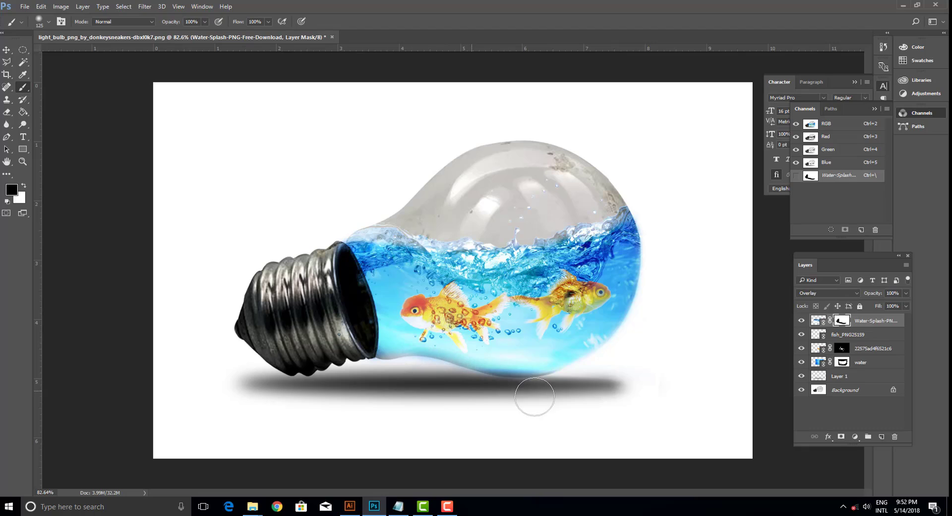
drag(663, 327, 595, 412)
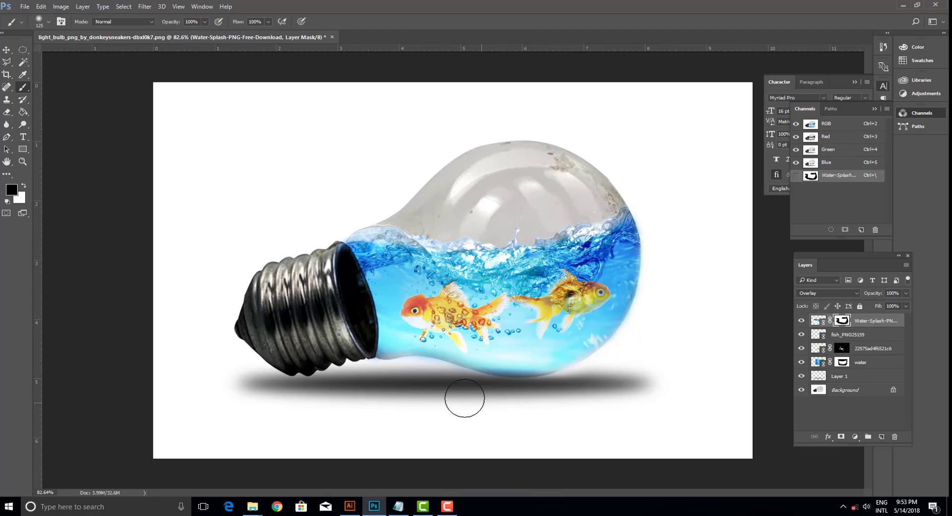
- Paint white at brush size 60 to restore the splash along the bulb's lower water edge
key(bracketleft)
key(bracketleft)
key(bracketleft)
key(x)
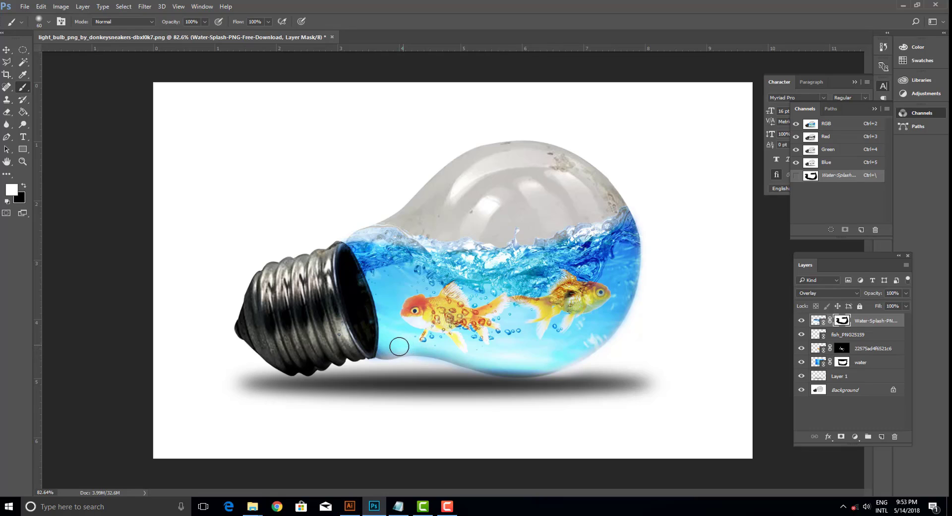
drag(384, 349, 543, 359)
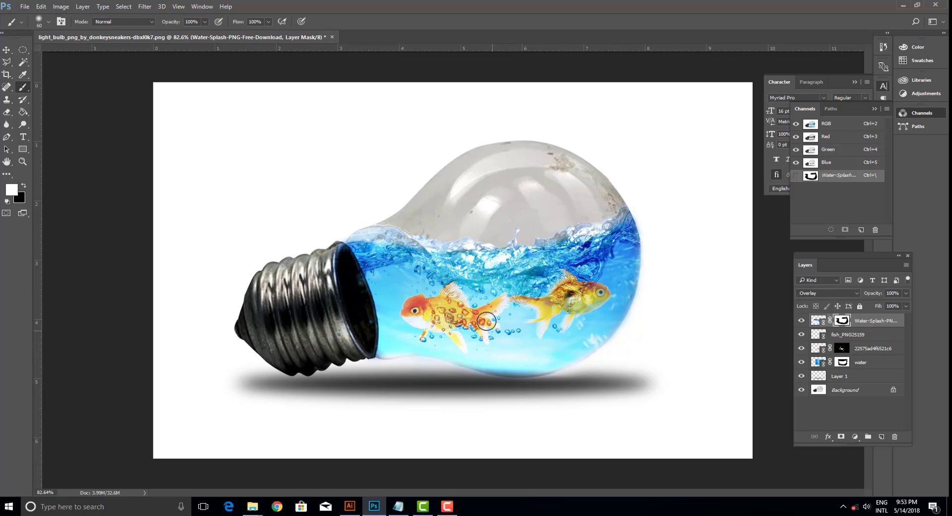
- Set the Water-Splash layer's opacity to 90%
click(6, 49)
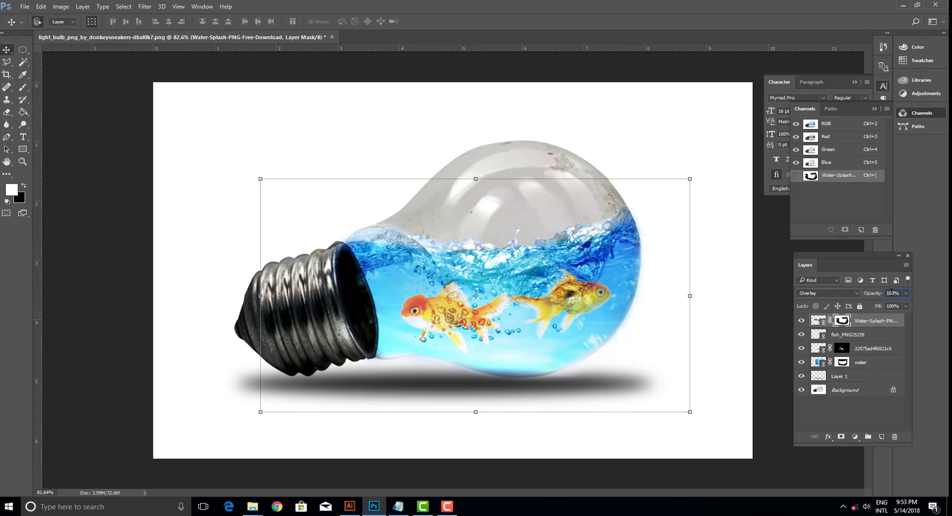
scroll(892, 291, down, 3)
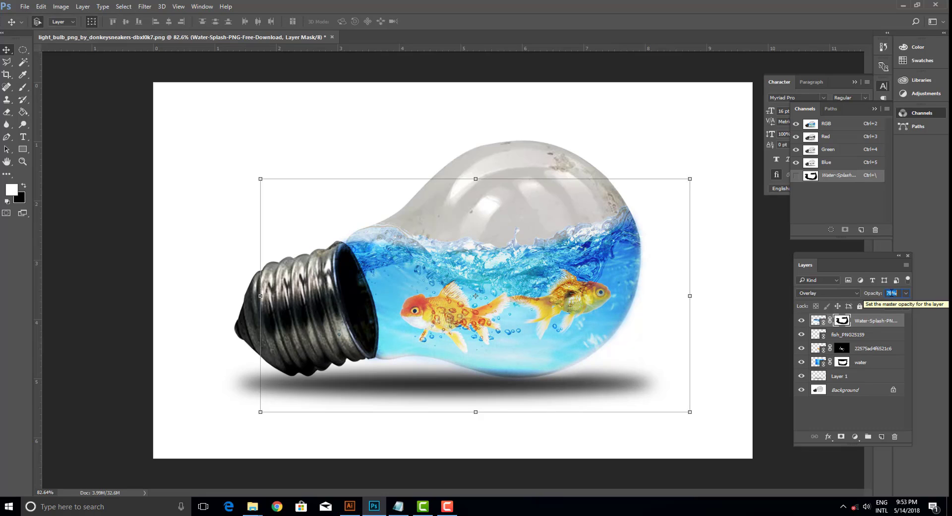
scroll(891, 293, down, 2)
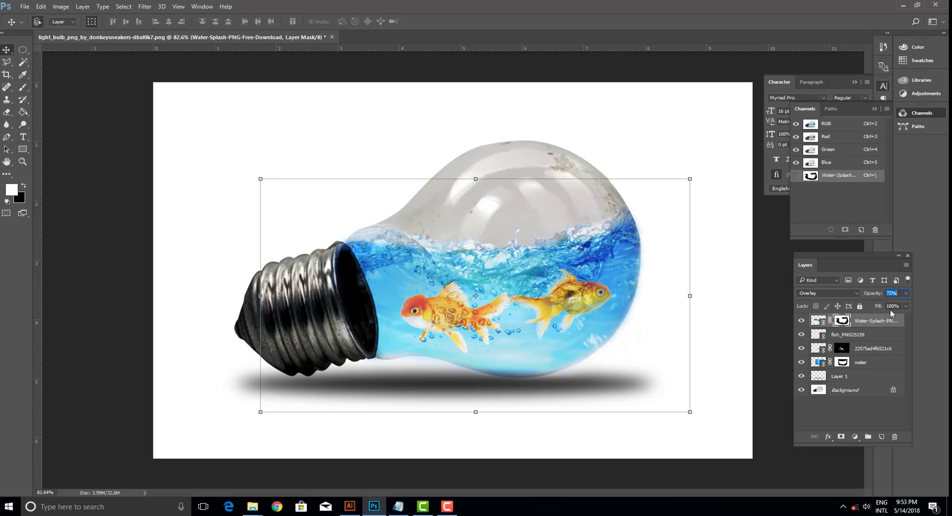
text(90)
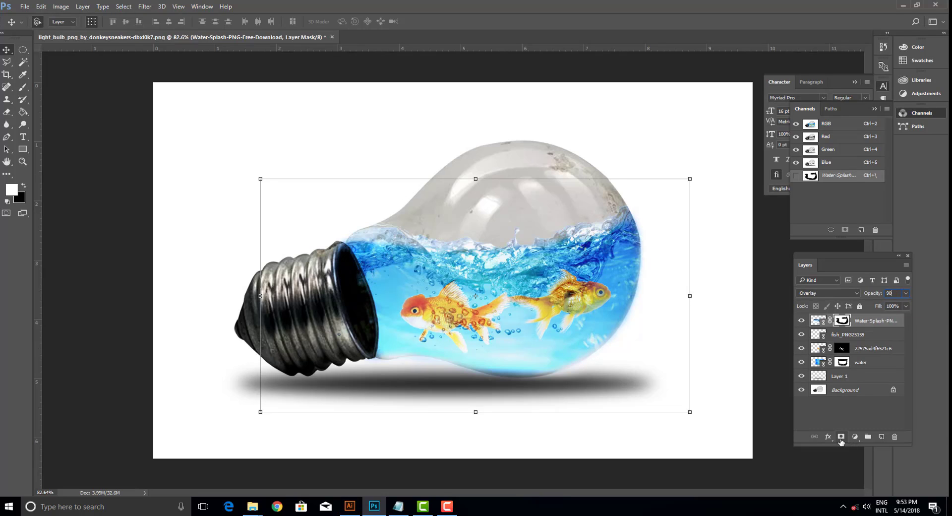
- Add a Vibrance adjustment layer with vibrance +31 and saturation +17
click(854, 436)
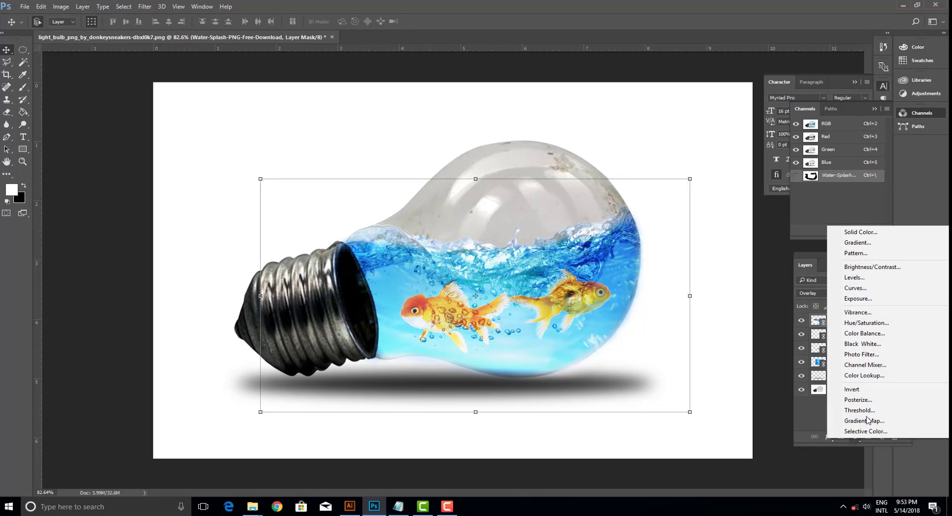
click(852, 312)
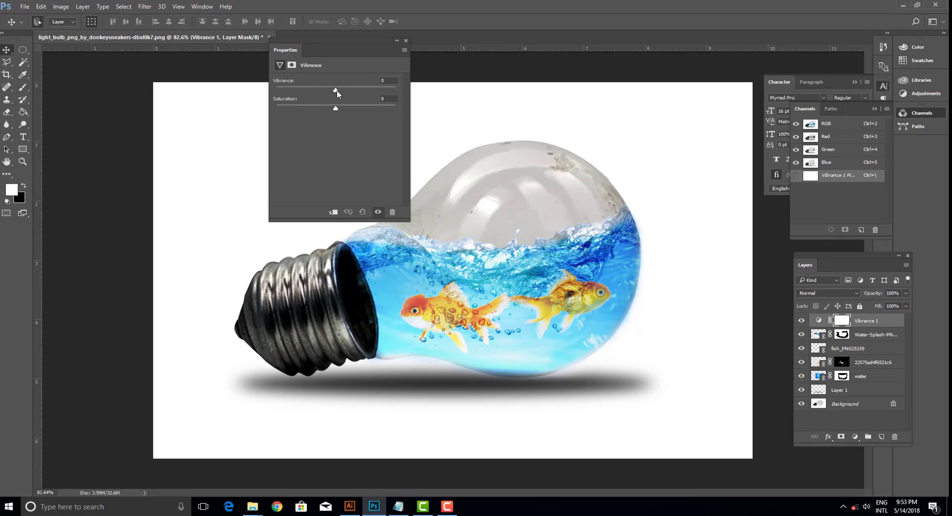
mouse_move(336, 90)
mouse_down()
mouse_move(345, 90)
mouse_move(346, 110)
mouse_up()
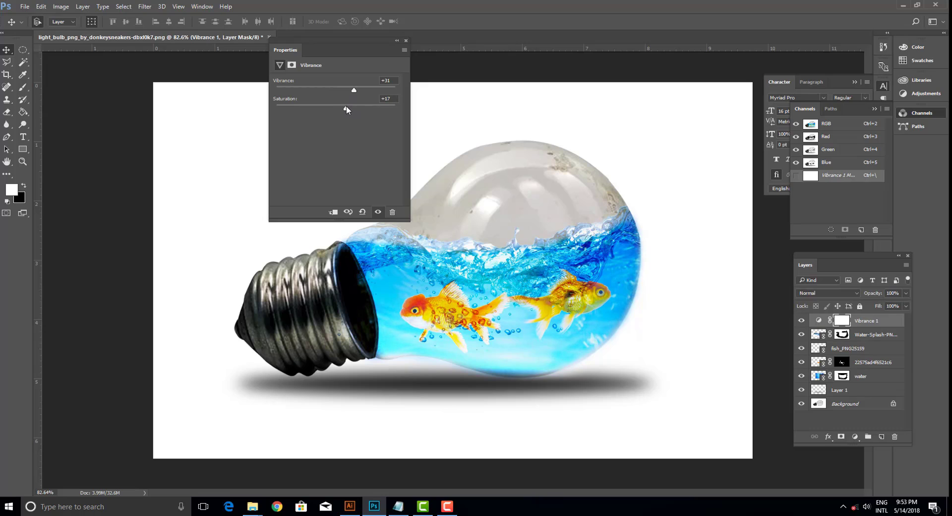
click(874, 359)
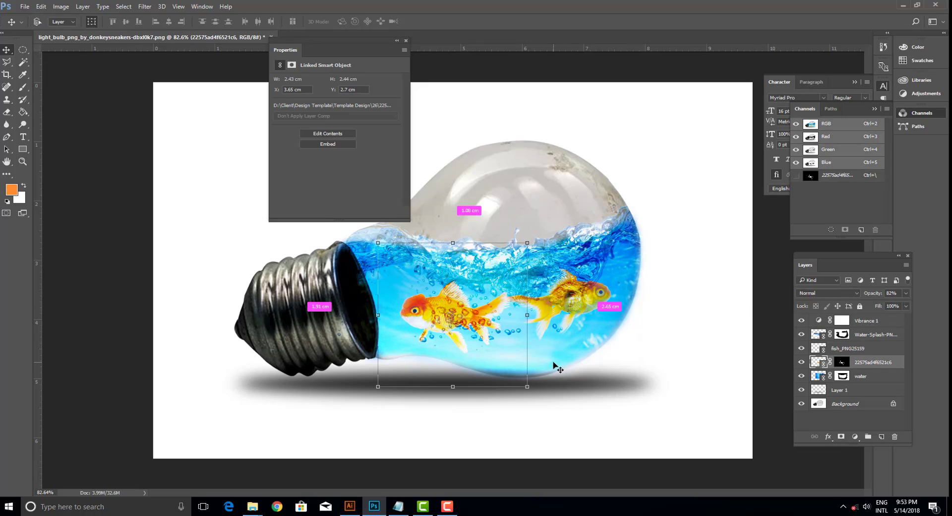
- Move the left goldfish further left inside the bulb
key(ctrl+t)
drag(416, 306, 378, 306)
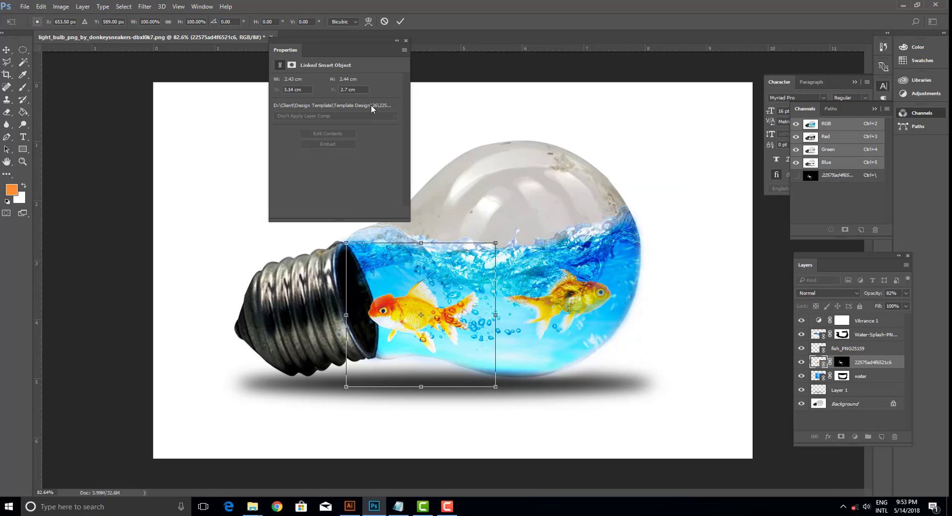
click(400, 22)
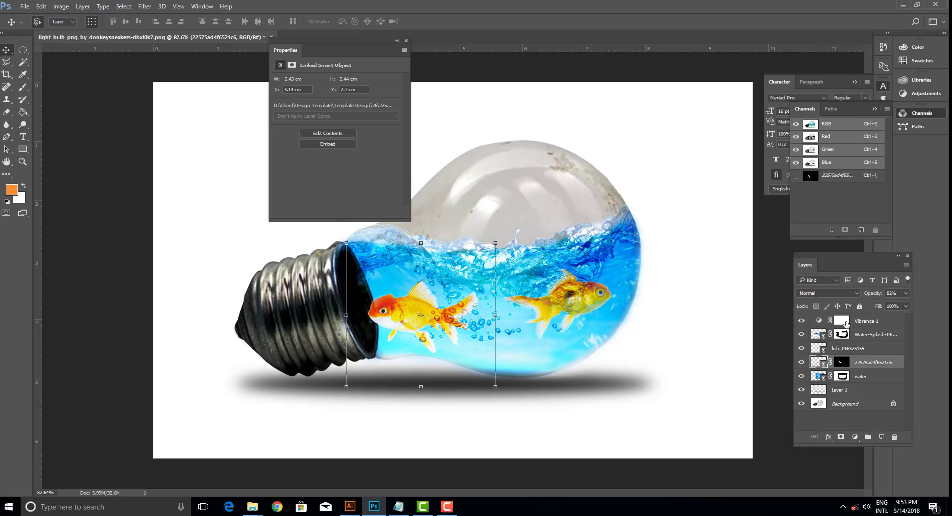
- Retune Vibrance 1 to +17 vibrance and +4 saturation, then stamp visible layers into Layer 2
click(835, 322)
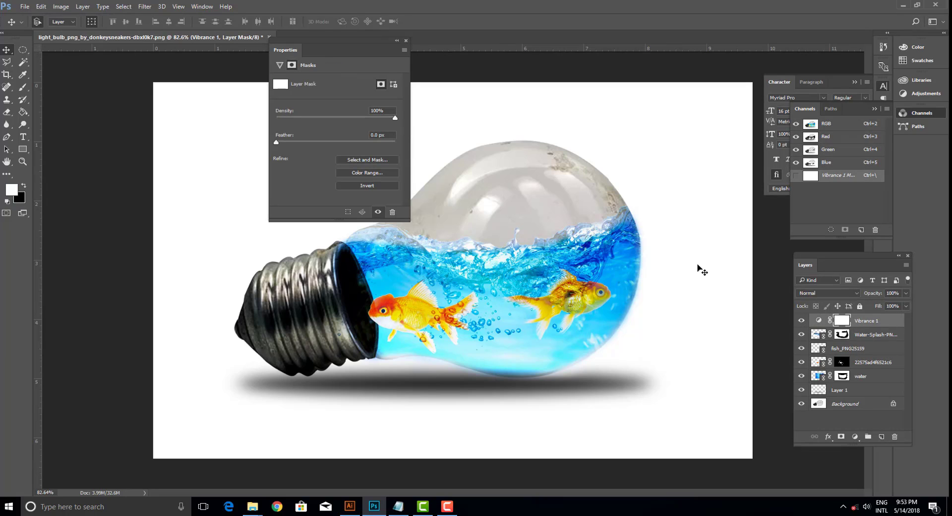
click(817, 321)
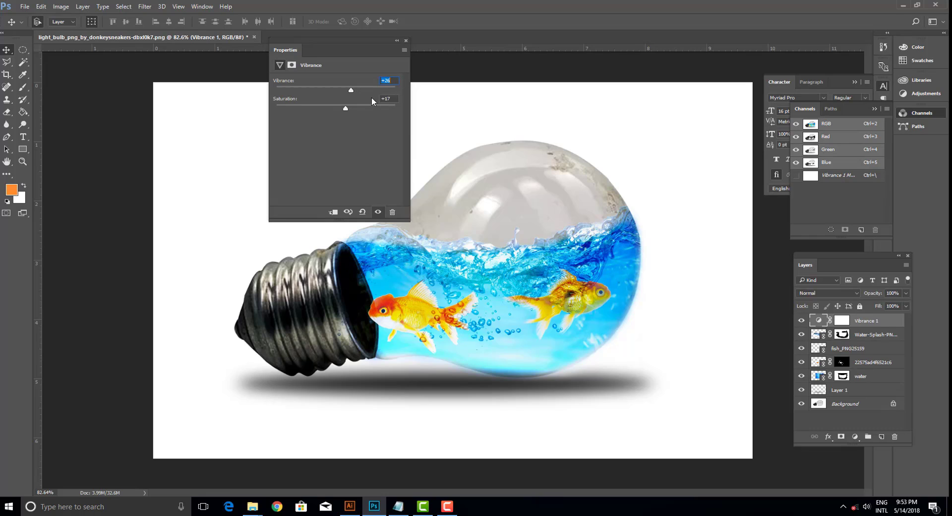
text(3)
click(391, 97)
text(+4)
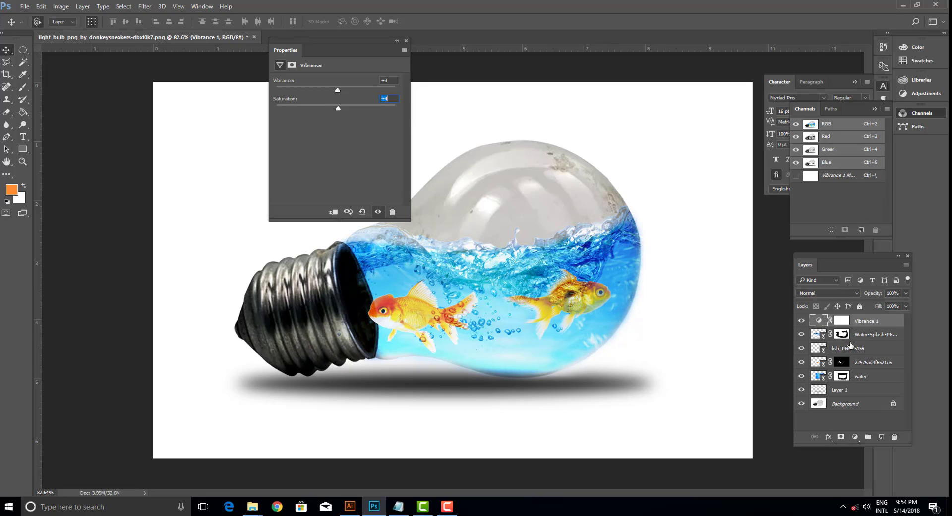
click(855, 335)
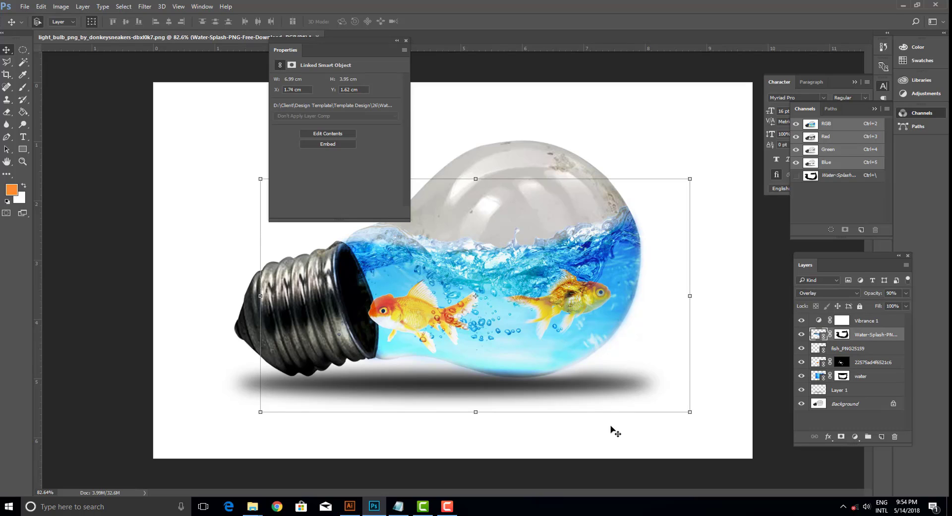
click(818, 322)
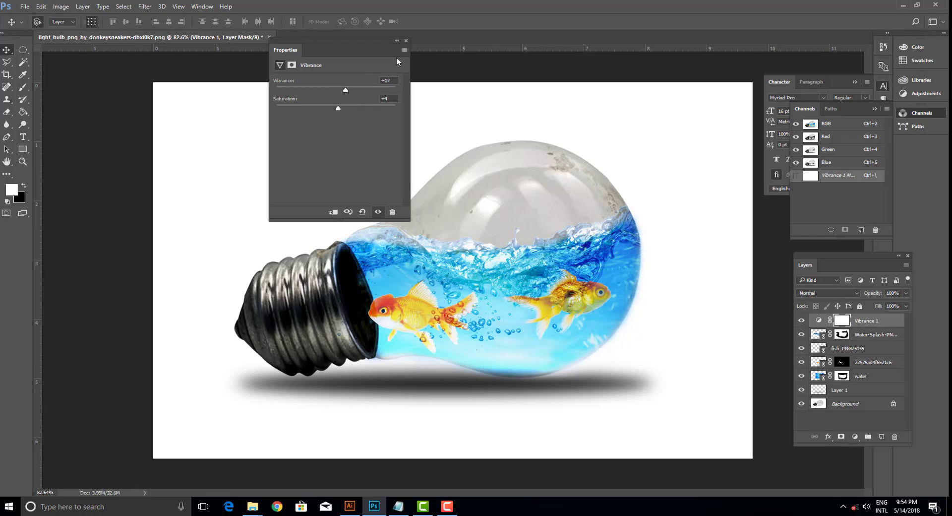
click(405, 41)
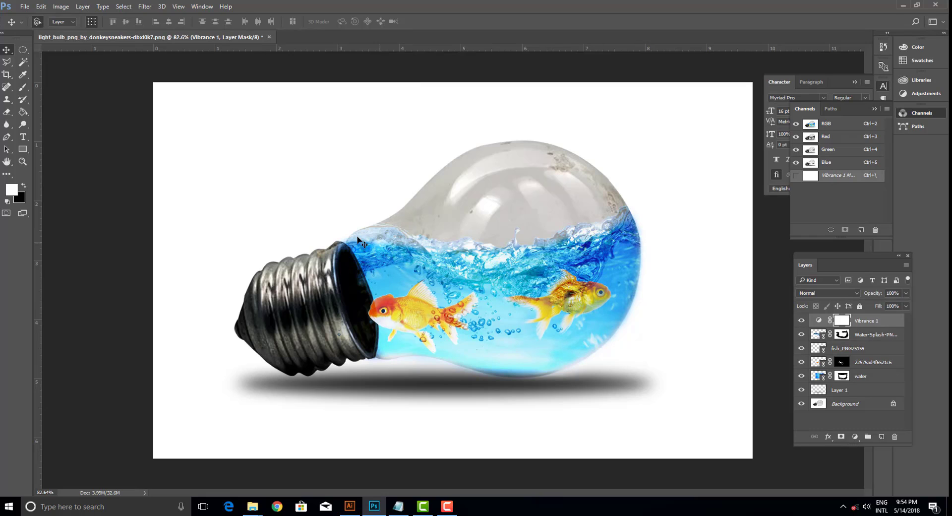
click(141, 189)
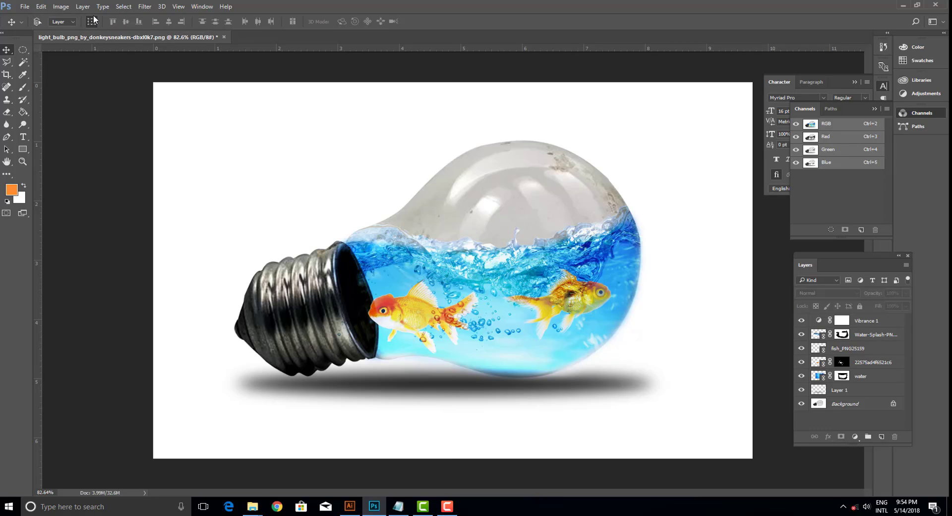
key(ctrl+shift+alt+e)
key(ctrl+t)
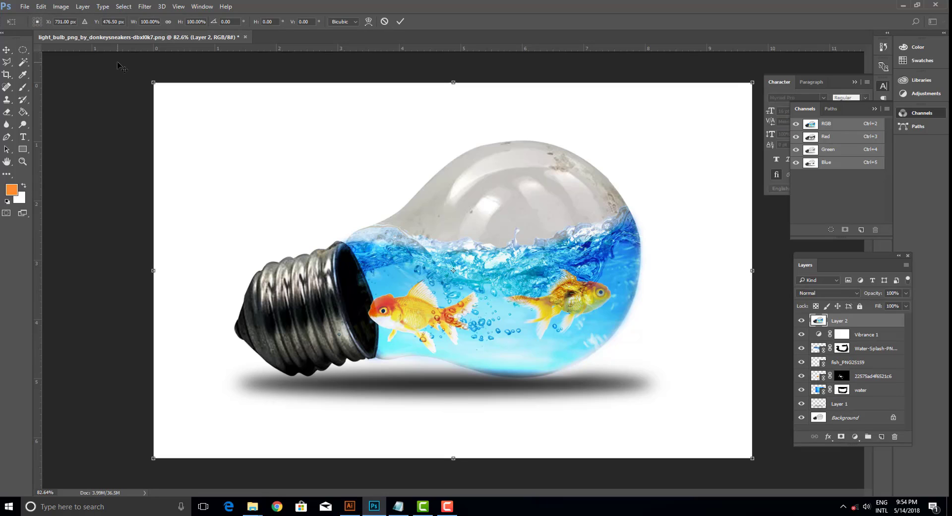
- Flip merged Layer 2 vertically and move it below the bulb as a reflection
right_click(305, 138)
click(347, 290)
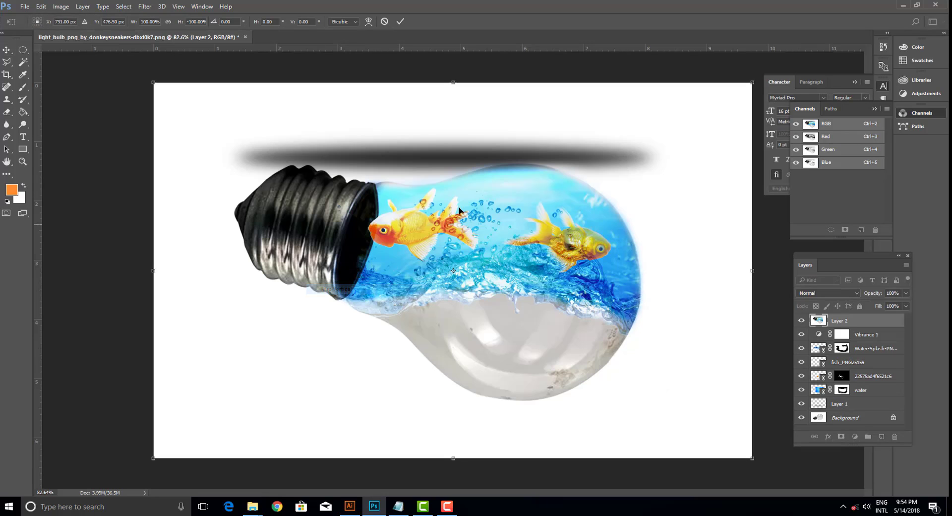
drag(469, 190, 461, 329)
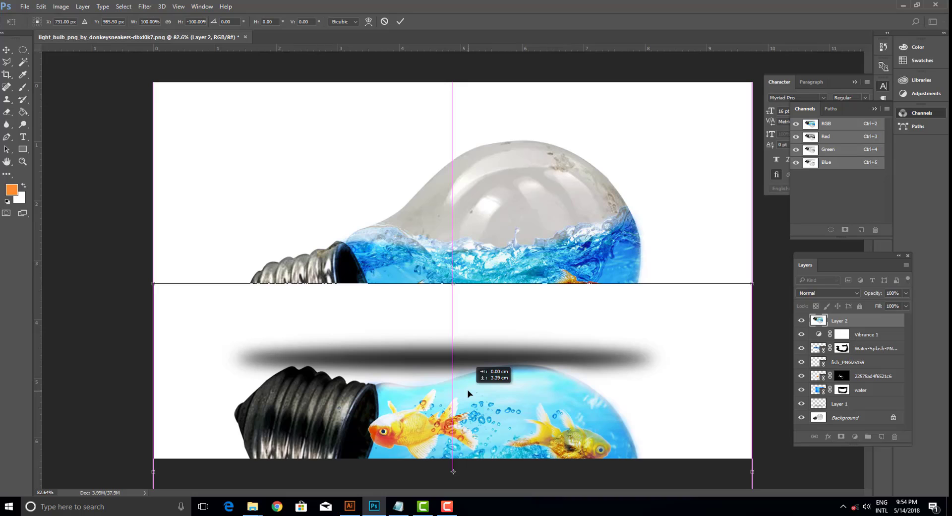
key(Return)
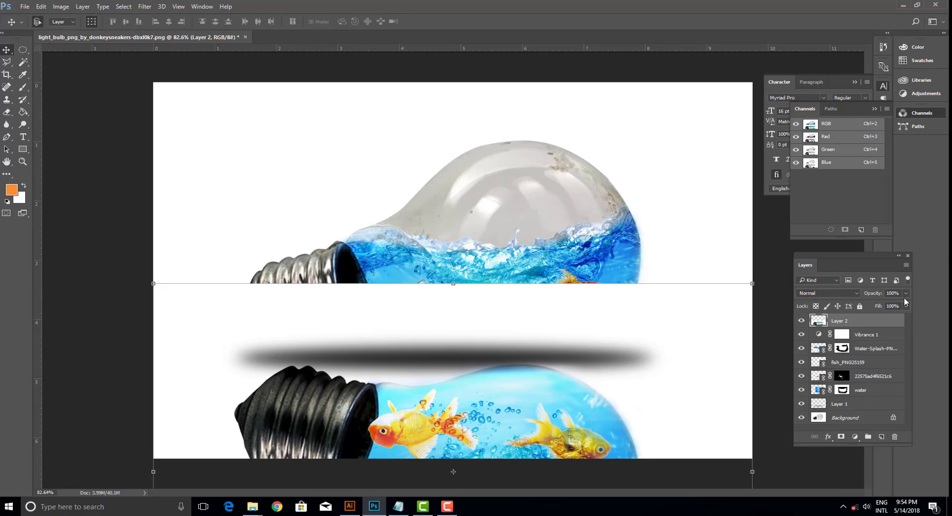
drag(905, 293, 889, 308)
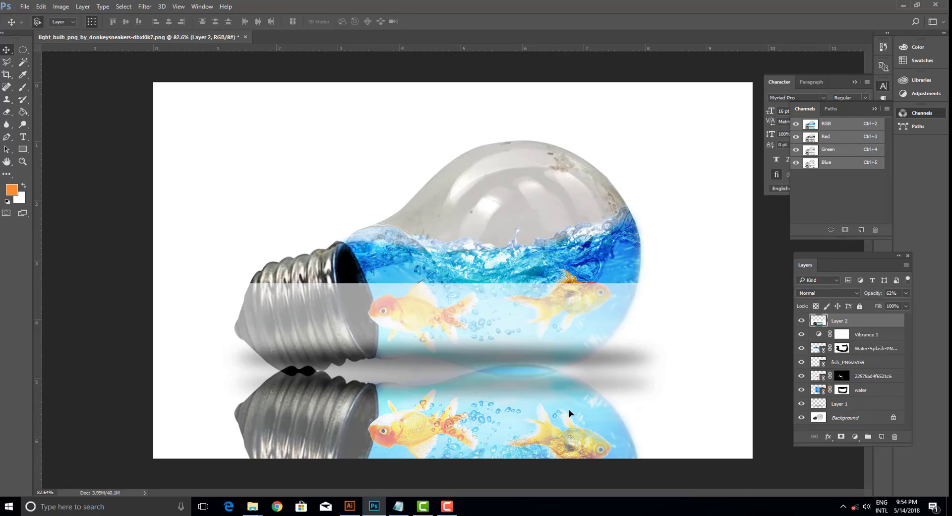
drag(568, 408, 573, 424)
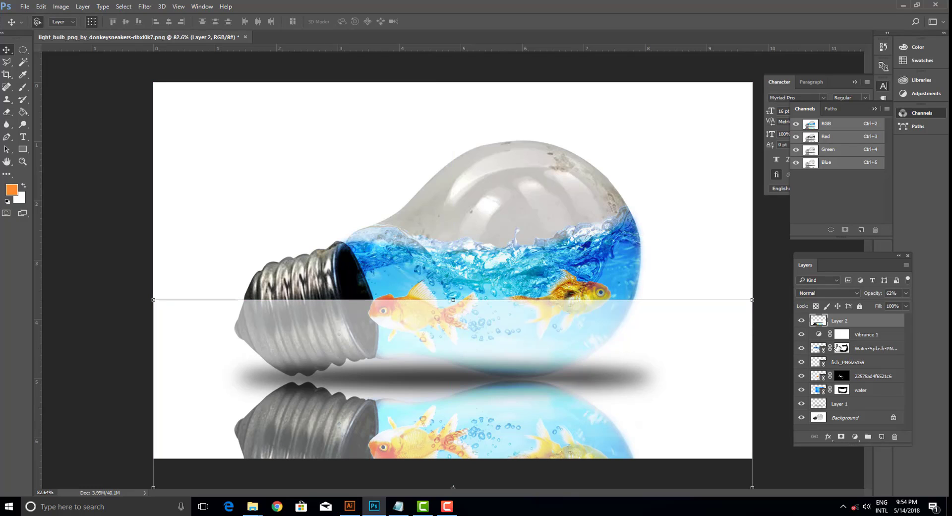
- Return Layer 2 to 100% opacity and add a layer mask
scroll(554, 272, down, 2)
scroll(522, 282, down, 2)
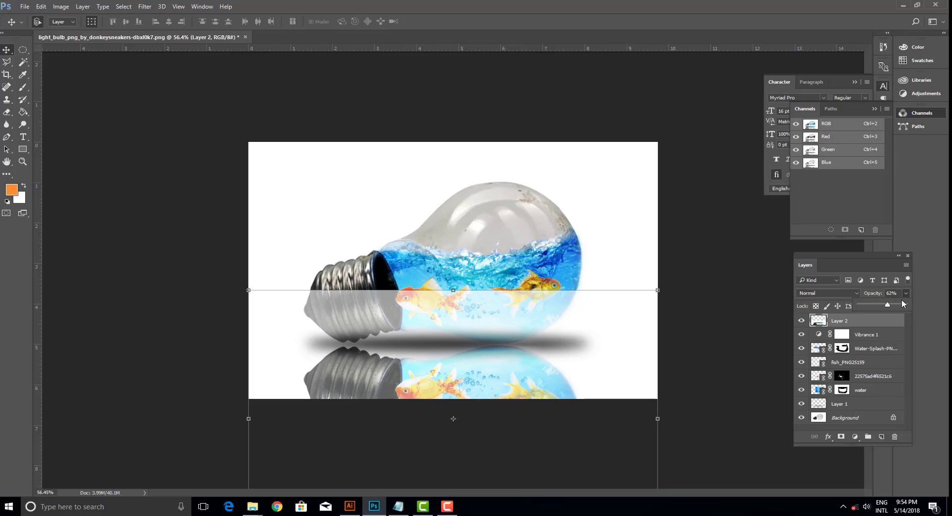
drag(887, 306, 924, 309)
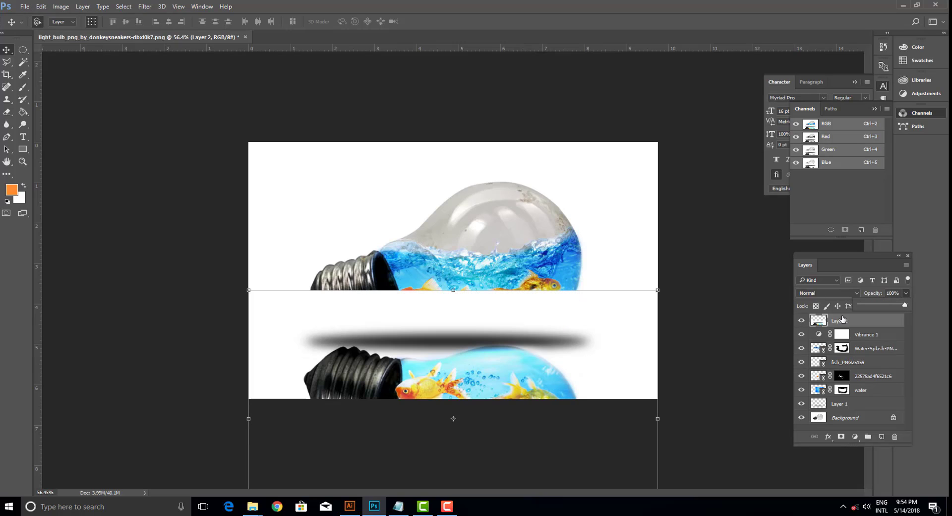
click(841, 437)
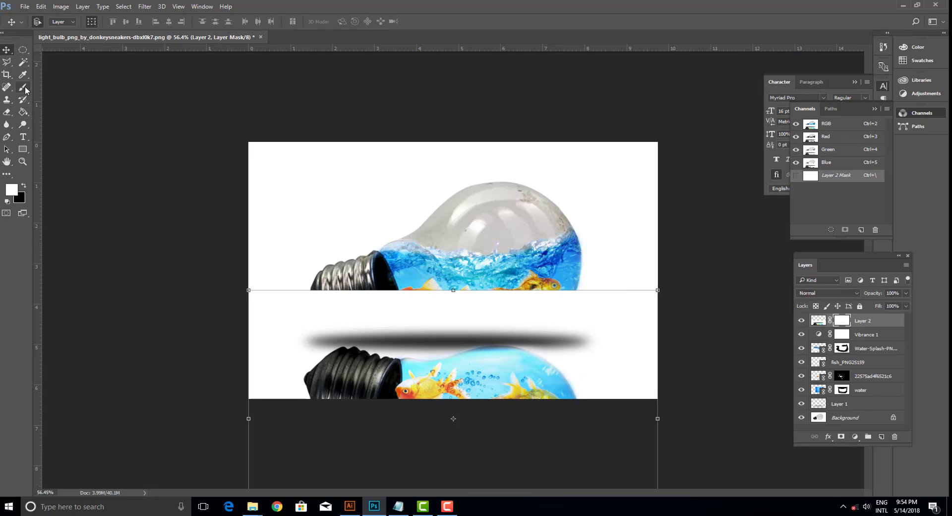
- Paint black with an enlarged brush on Layer 2's mask over the original bulb and base
click(22, 86)
key(bracketright)
key(bracketright)
key(bracketright)
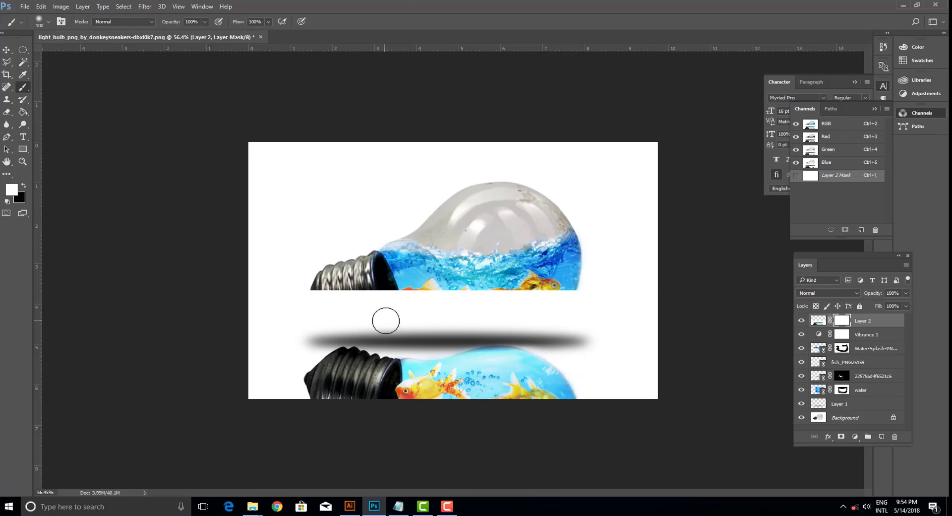
key(bracketright)
key(bracketright)
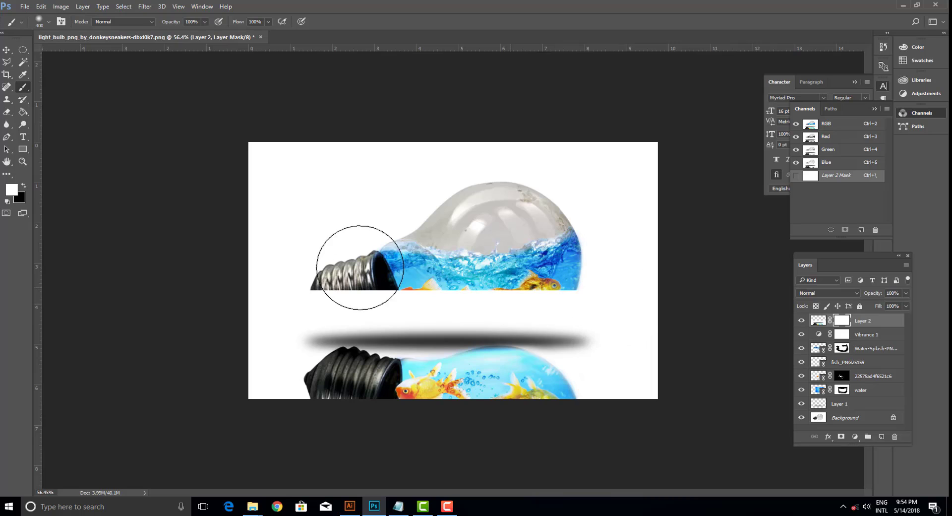
key(x)
mouse_move(633, 297)
mouse_down()
mouse_move(429, 297)
mouse_move(456, 293)
mouse_move(292, 270)
mouse_move(647, 297)
mouse_move(578, 282)
mouse_up()
drag(441, 278, 237, 253)
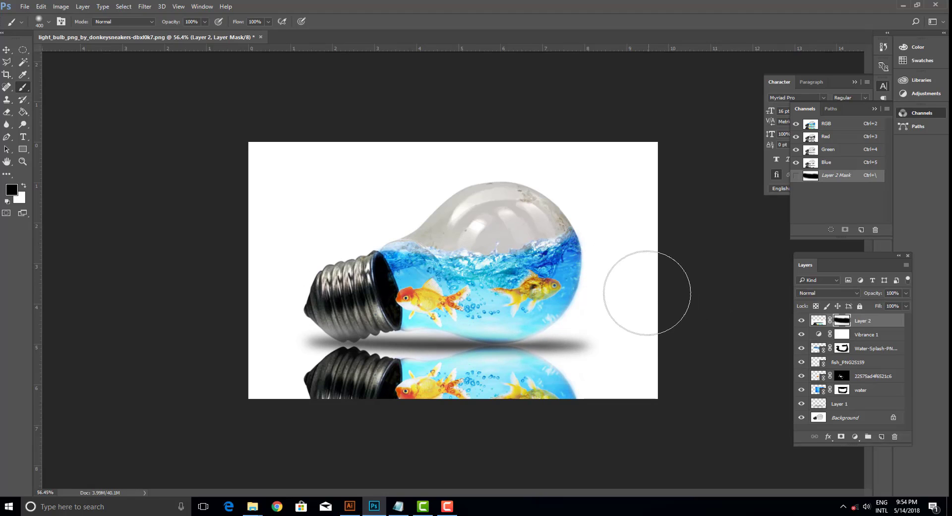
- Crop-extend the canvas downward to fit the full reflection
click(7, 74)
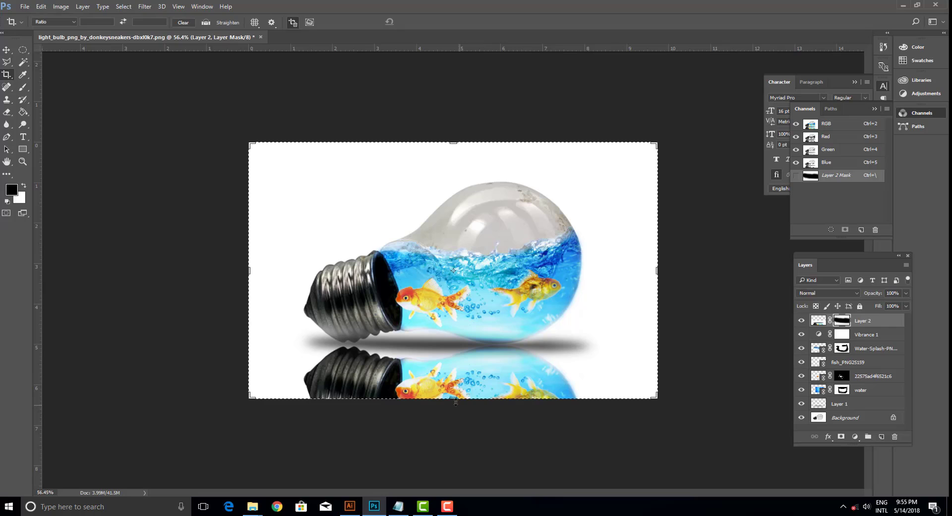
drag(454, 396, 454, 432)
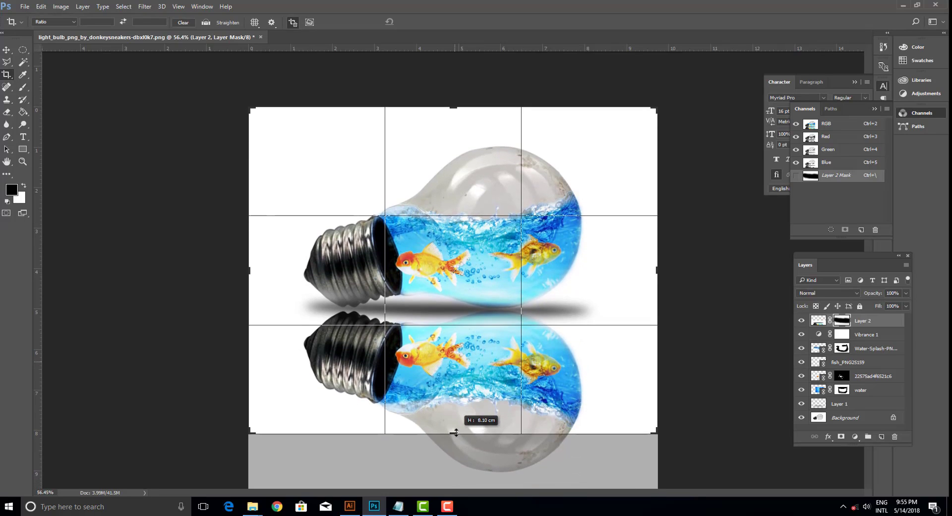
click(423, 22)
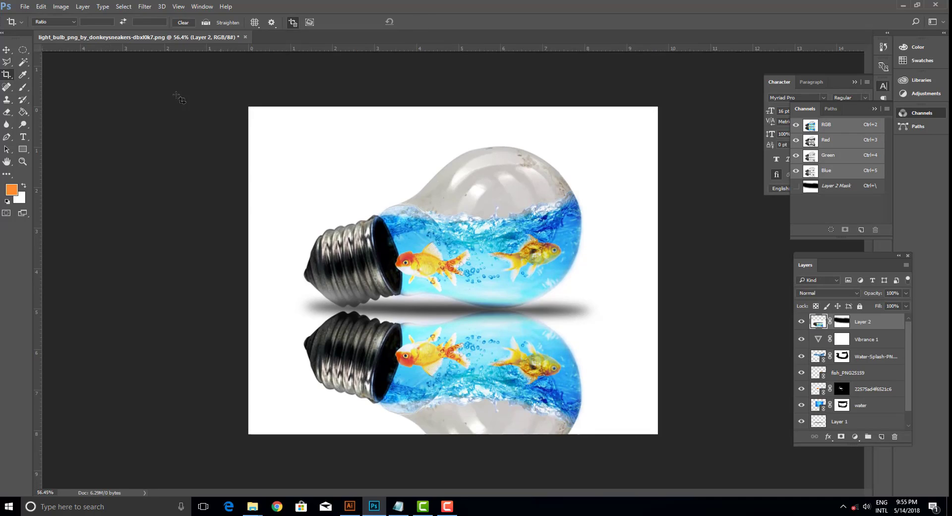
- Fade Layer 2 by lowering its opacity to about 38%
click(9, 52)
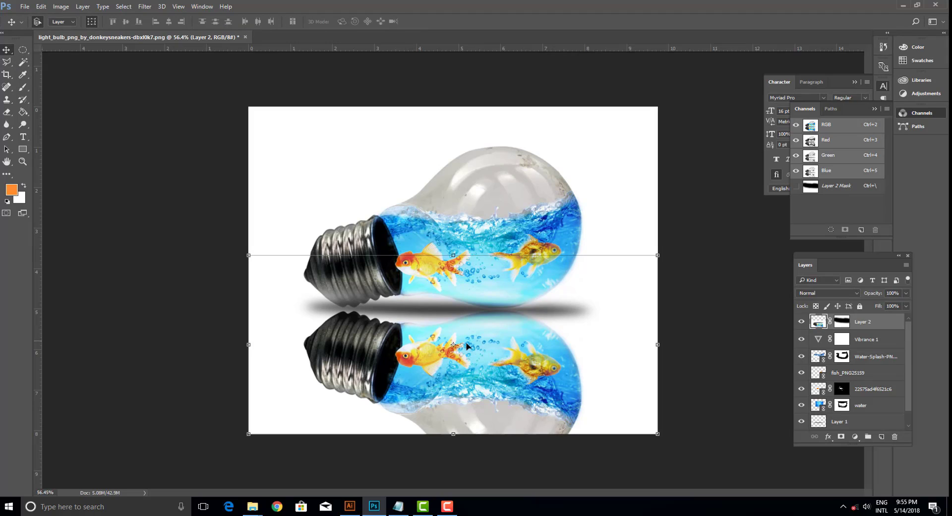
scroll(893, 293, down, 8)
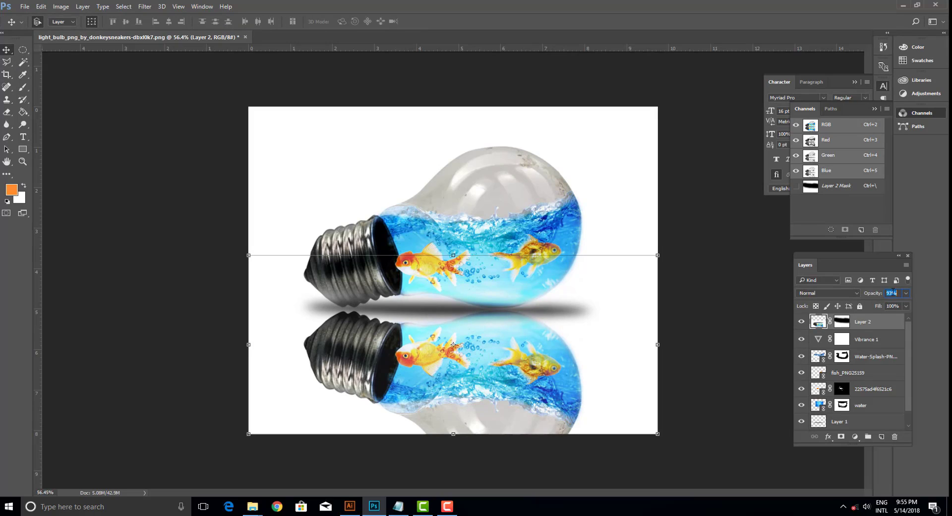
scroll(892, 292, down, 8)
scroll(892, 292, down, 8)
scroll(892, 293, down, 8)
scroll(892, 293, down, 6)
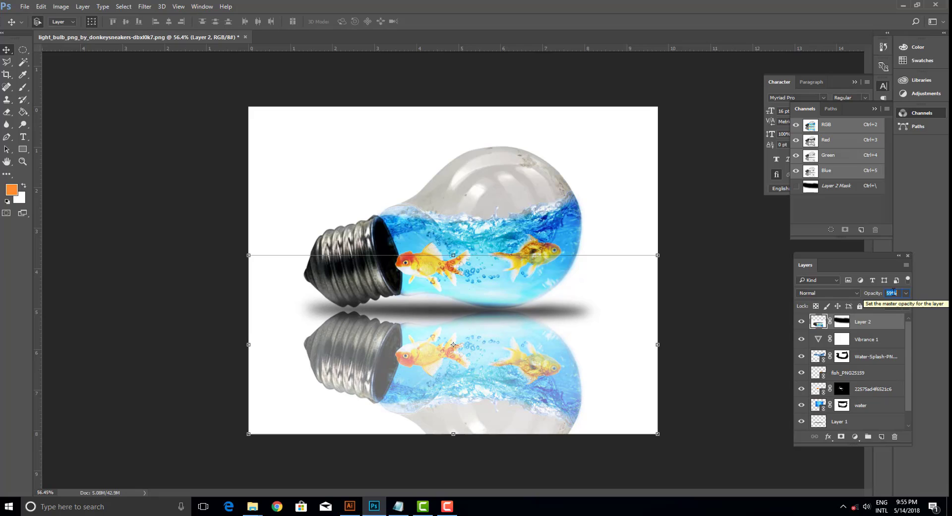
scroll(893, 292, down, 6)
scroll(892, 293, down, 6)
scroll(893, 292, down, 6)
scroll(893, 292, down, 7)
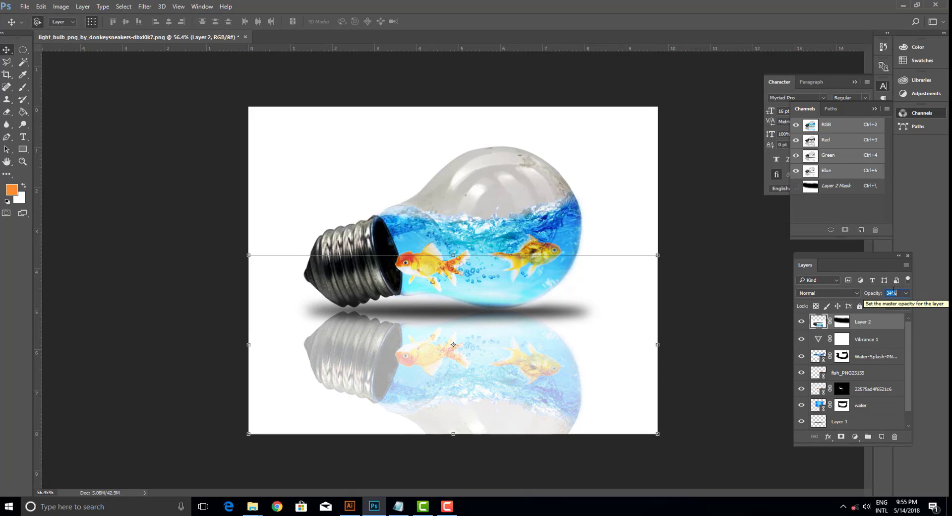
- Put Layer 2 into a new Group 1
right_click(877, 323)
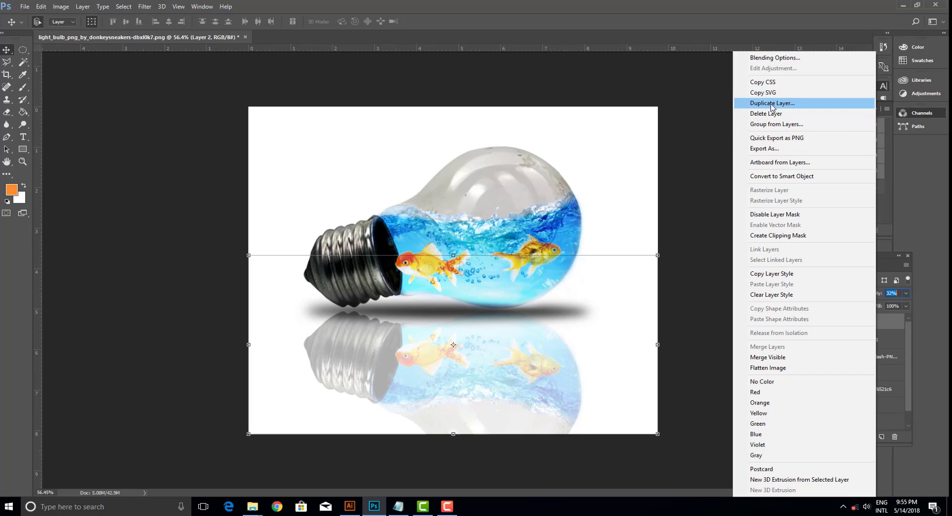
click(771, 125)
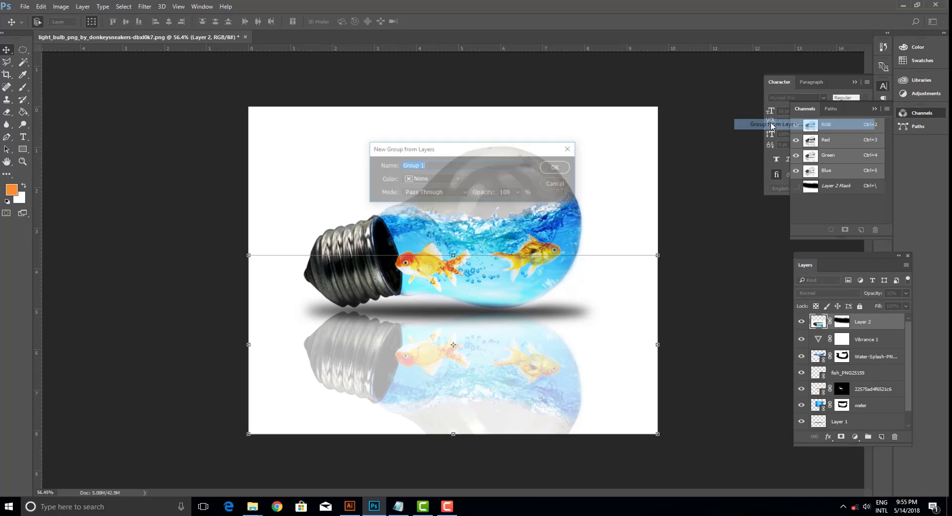
click(563, 165)
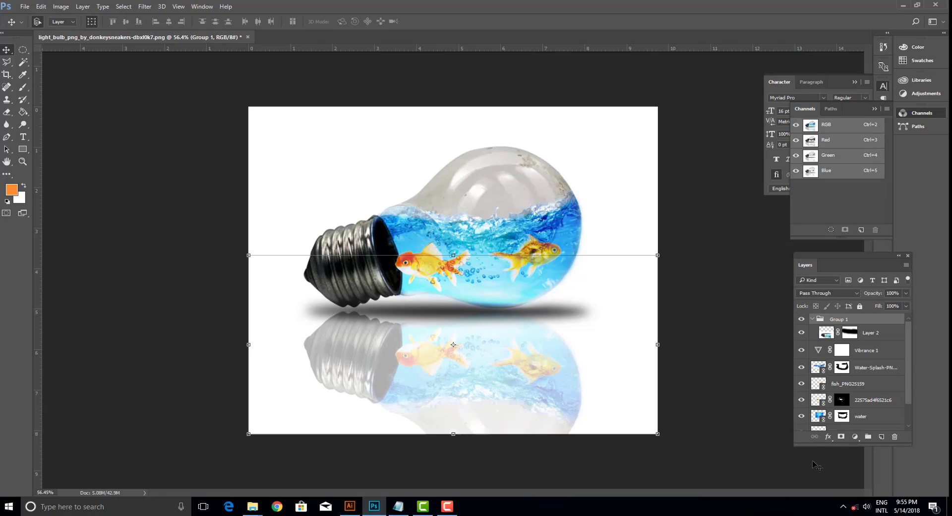
- Add a mask to Group 1 with a vertical gradient fading the reflection toward the bottom
click(841, 438)
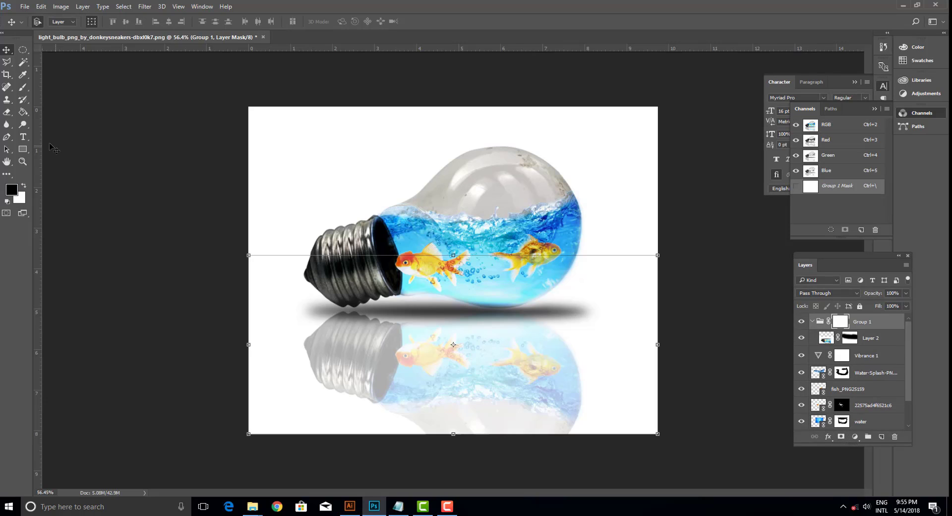
click(25, 112)
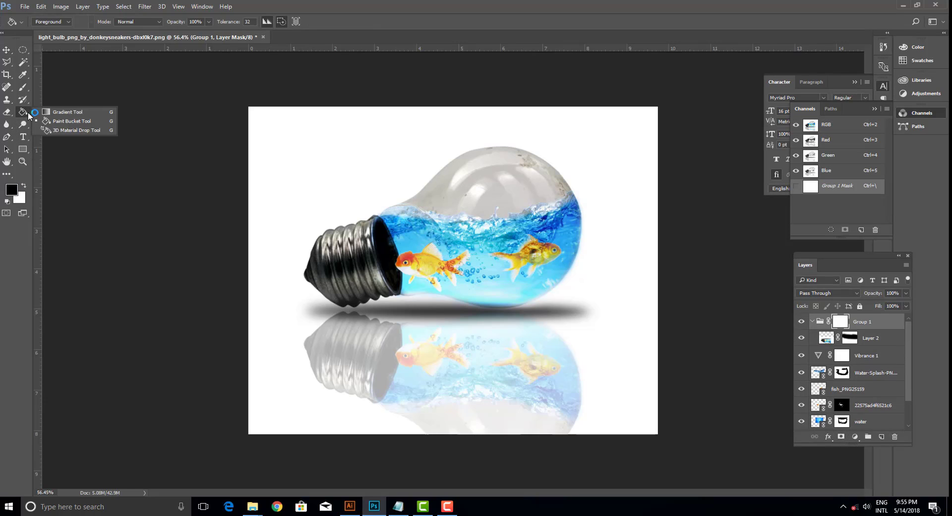
click(64, 112)
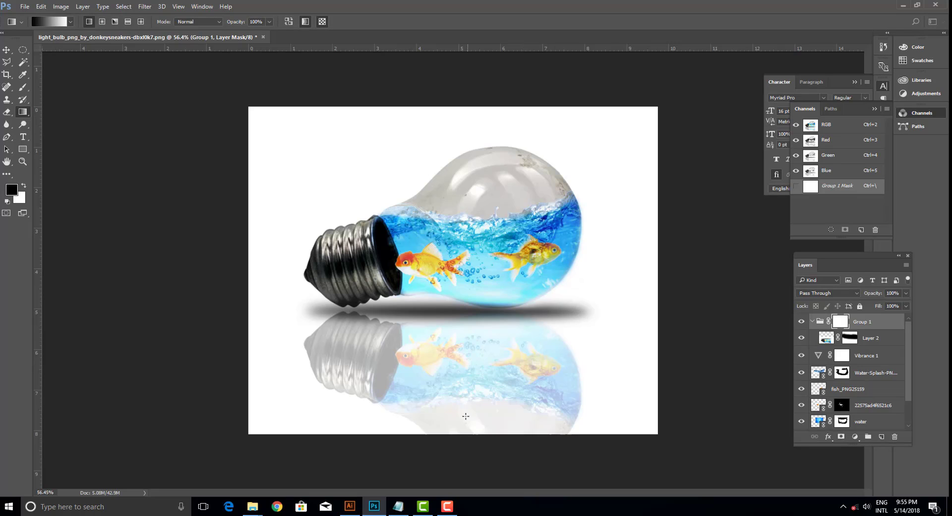
drag(456, 436, 456, 371)
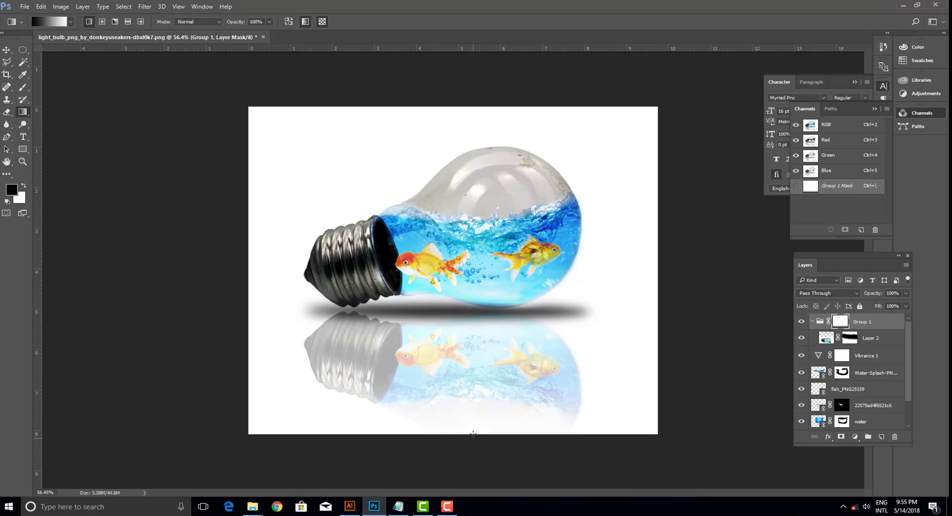
drag(472, 433, 467, 305)
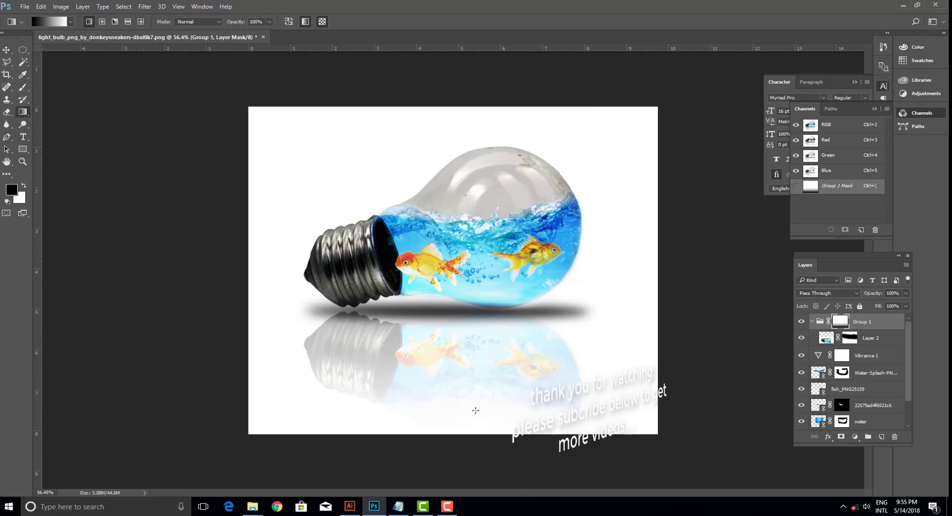
drag(476, 418, 475, 303)
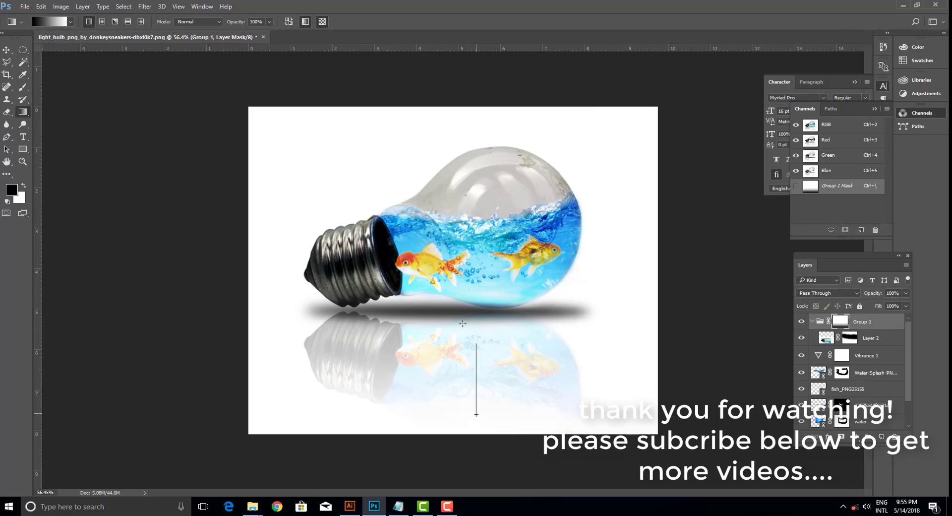
- Raise Layer 2's reflection opacity to 96%, then deselect the layer
click(871, 336)
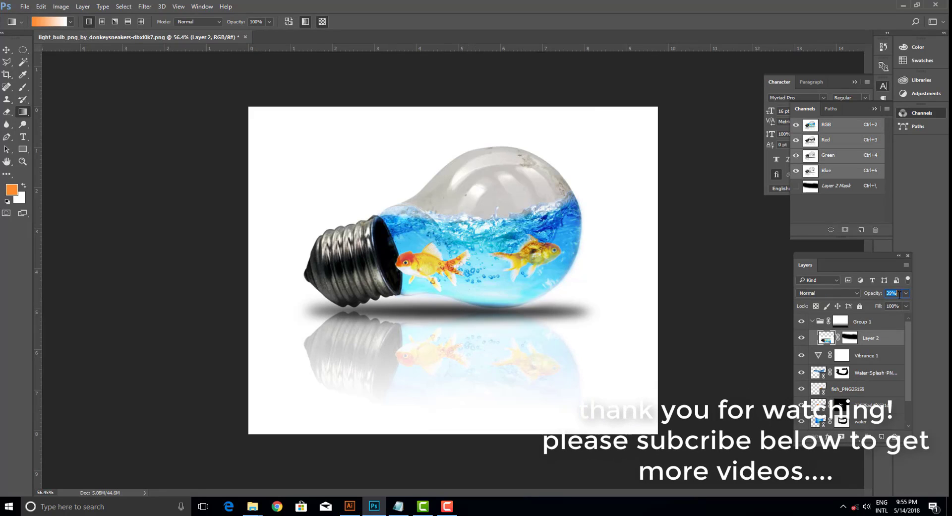
scroll(899, 294, up, 4)
scroll(898, 294, up, 7)
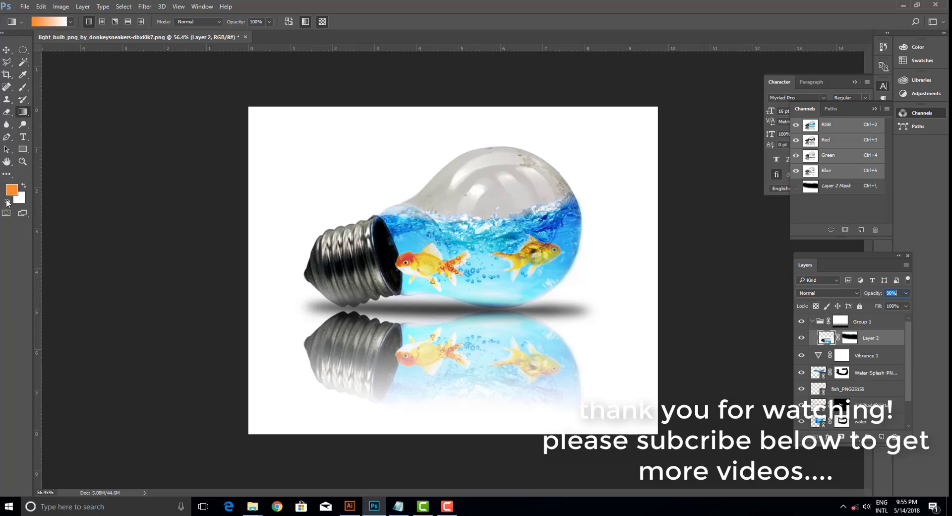
click(7, 50)
click(130, 134)
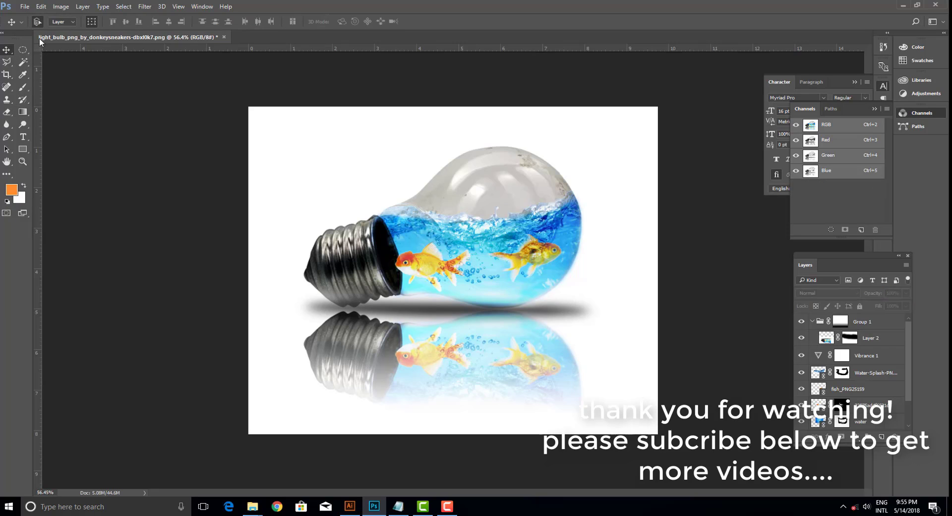
- Save the composition in Photoshop format as fish.psd
click(24, 7)
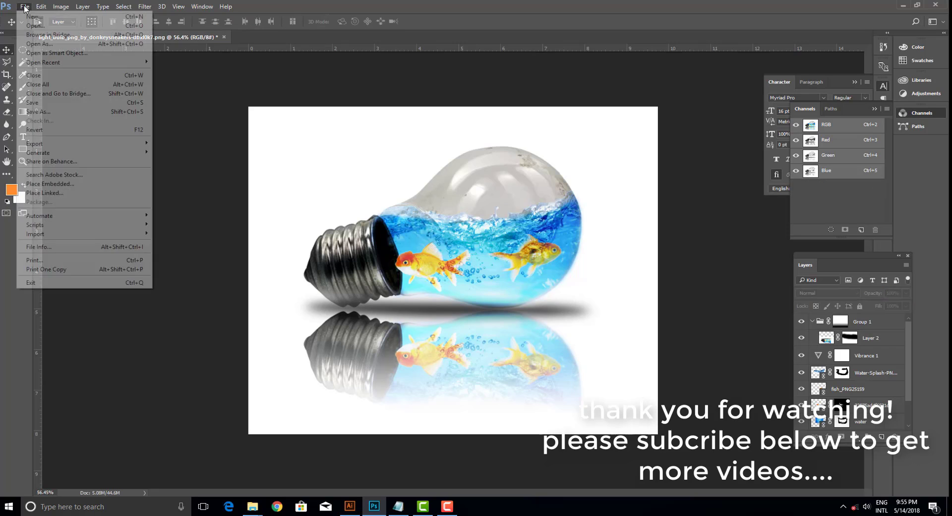
click(42, 112)
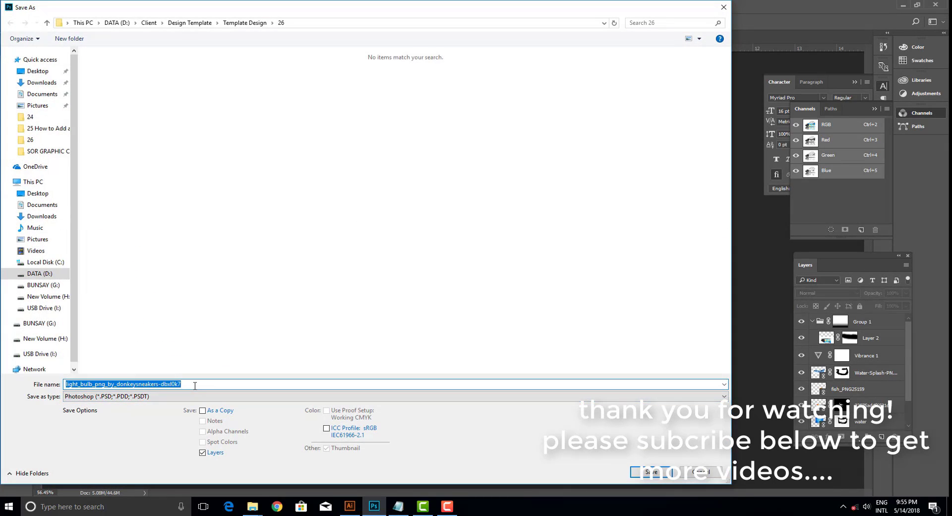
text(fish)
key(Return)
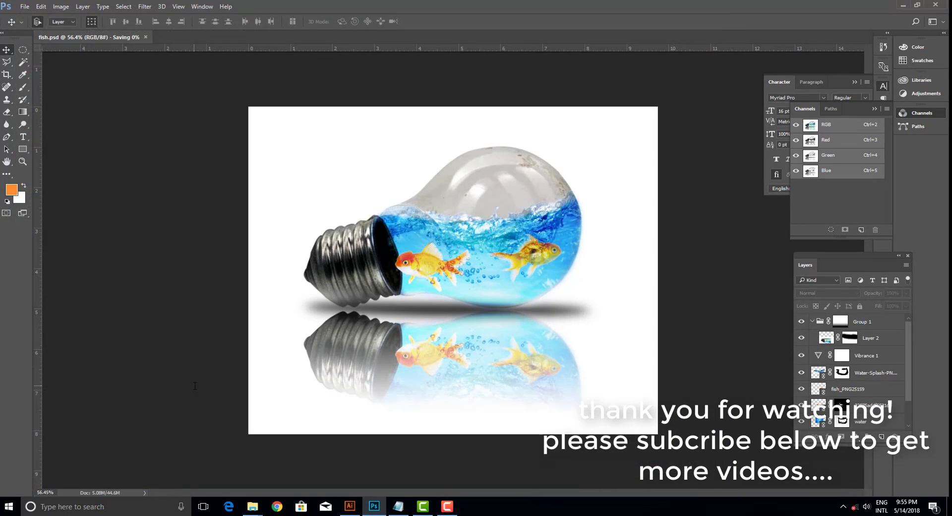